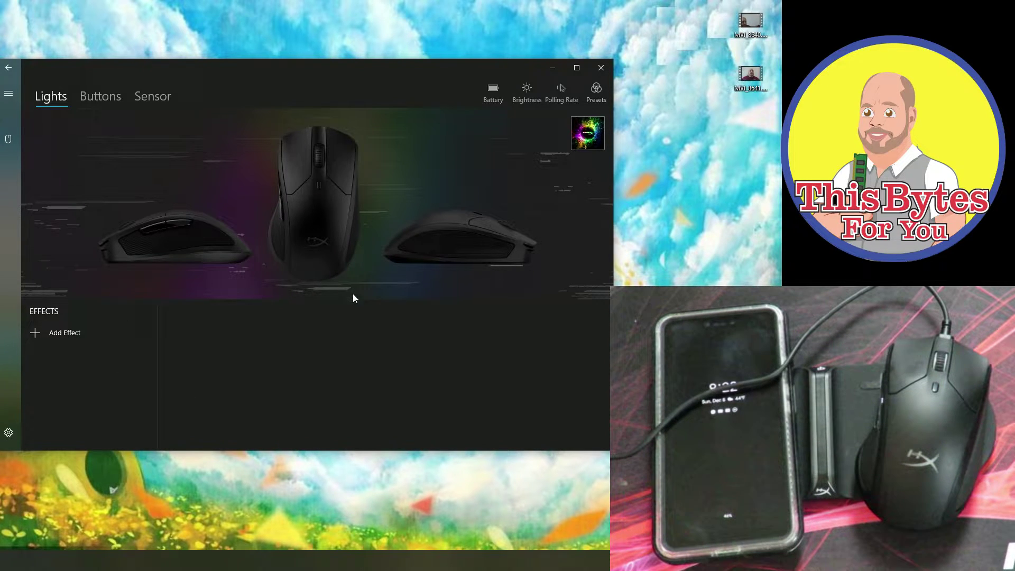
Add a Solid lighting effect to the mouse
left_click(59, 339)
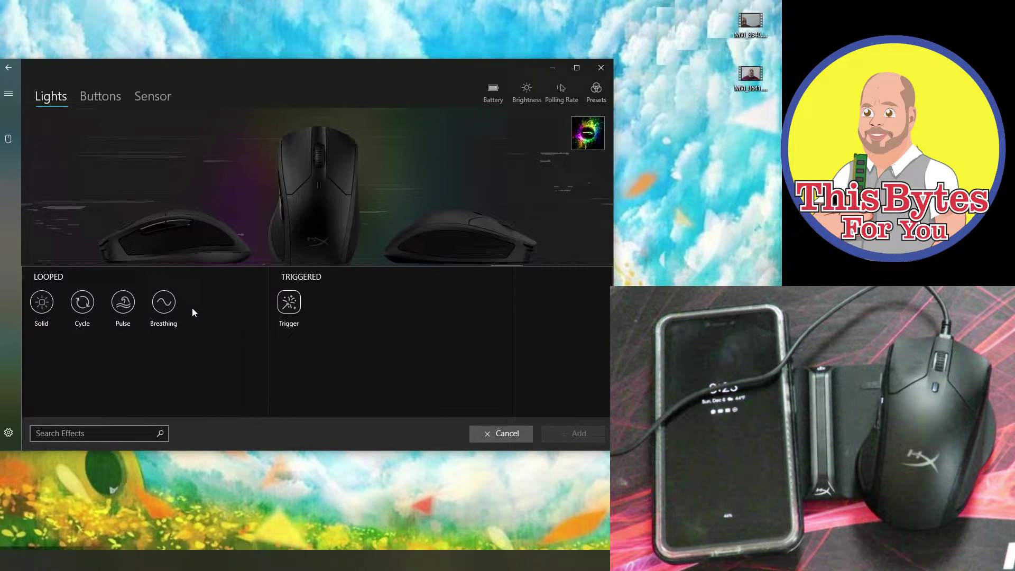
left_click(48, 301)
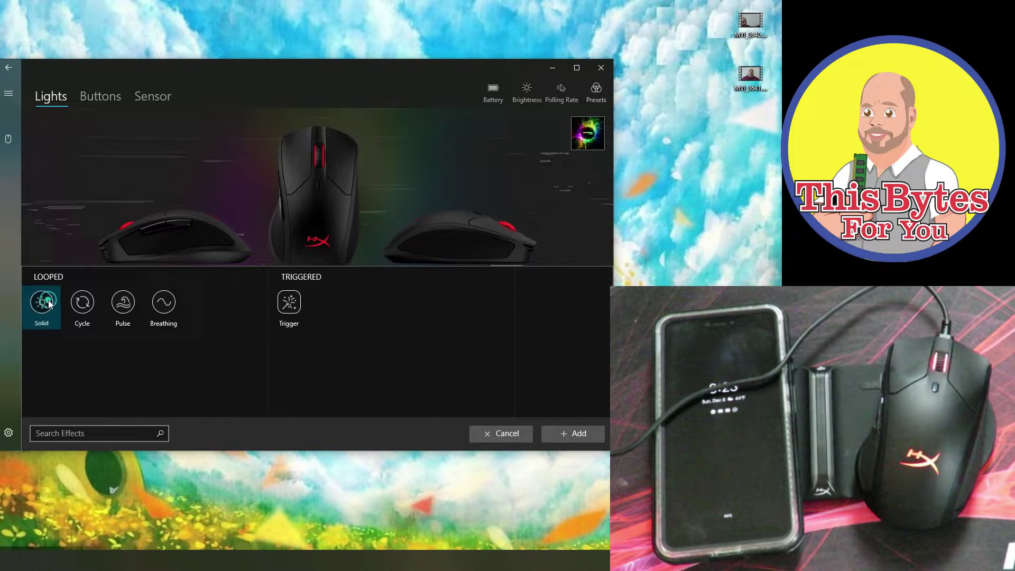
left_click(560, 434)
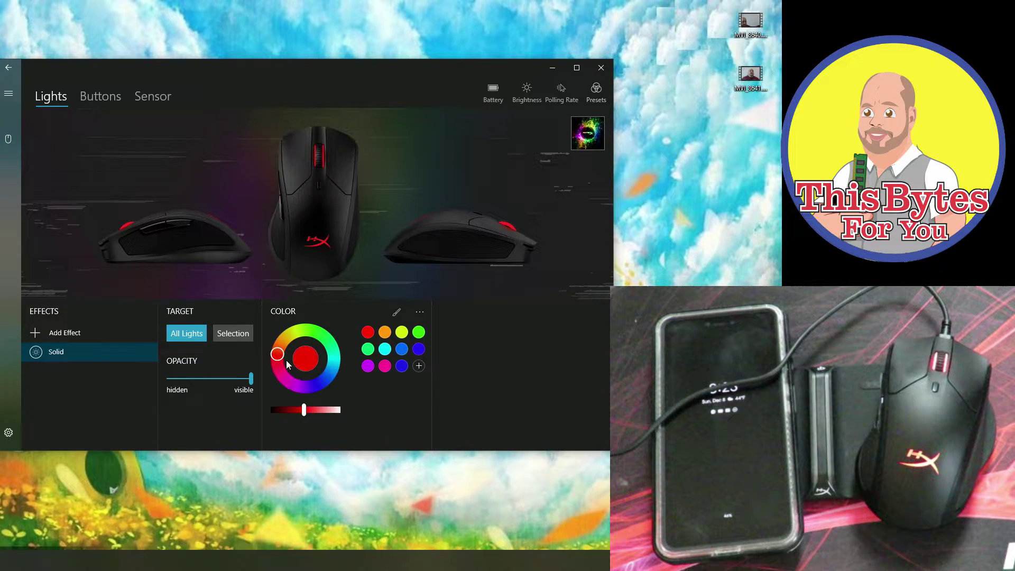
Colour the Solid effect pink and set its opacity back to full 100
mouse_move(278, 355)
left_mouse_down()
mouse_move(296, 341)
mouse_move(336, 365)
mouse_move(326, 381)
mouse_move(292, 389)
mouse_move(271, 354)
mouse_move(299, 329)
mouse_move(312, 335)
mouse_move(321, 383)
mouse_move(289, 389)
mouse_move(276, 368)
left_mouse_up()
mouse_move(305, 410)
left_mouse_down()
mouse_move(271, 414)
mouse_move(350, 408)
mouse_move(312, 411)
left_mouse_up()
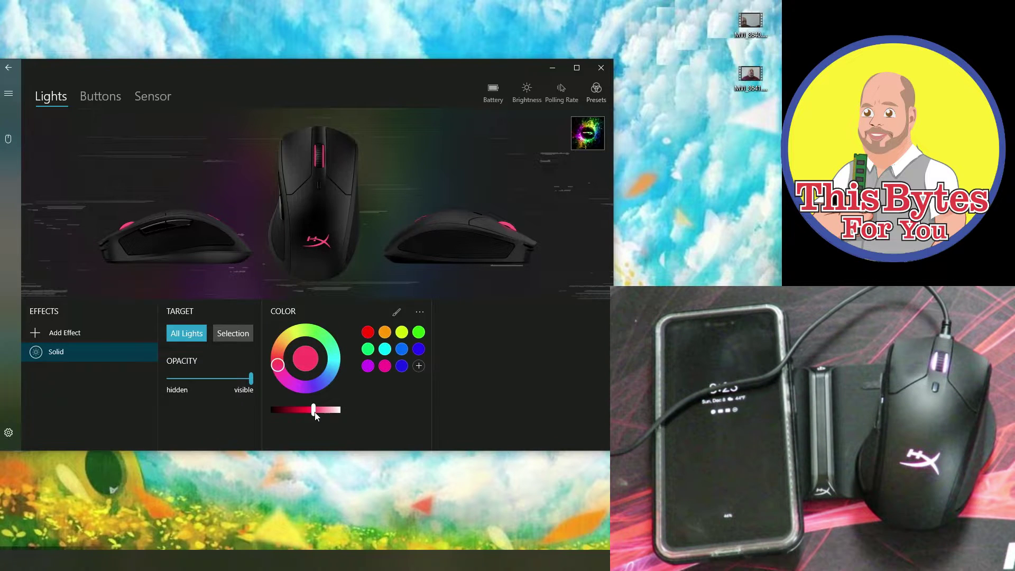
left_click_drag(252, 380, 129, 394)
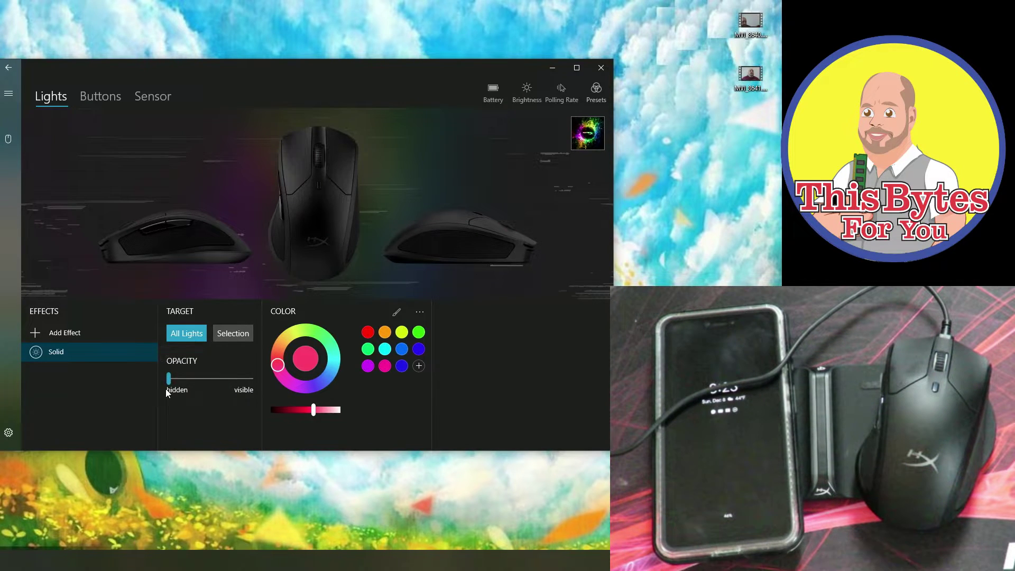
left_click_drag(189, 380, 263, 383)
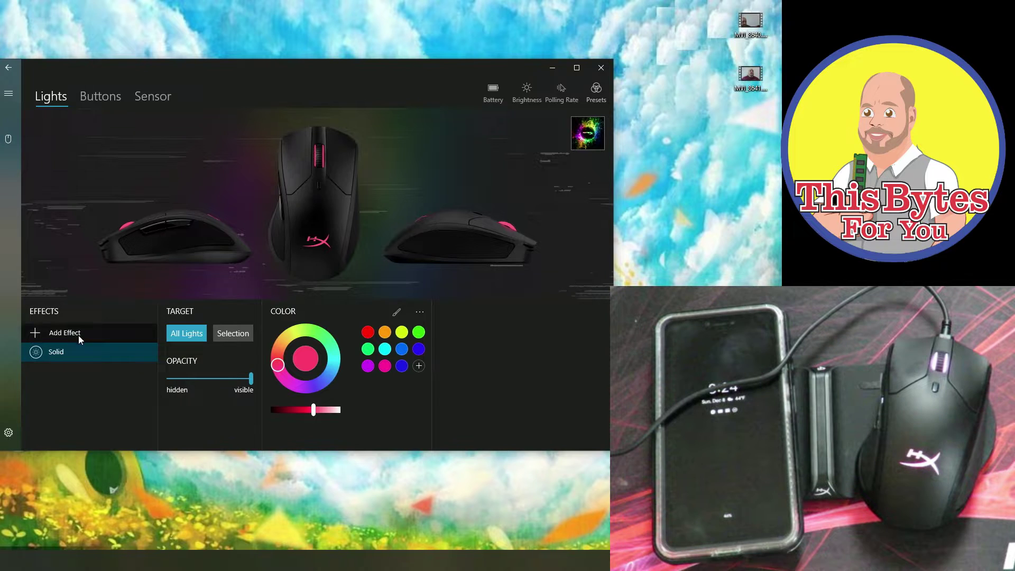
Add a Cycle lighting effect above the Solid effect
left_click(61, 333)
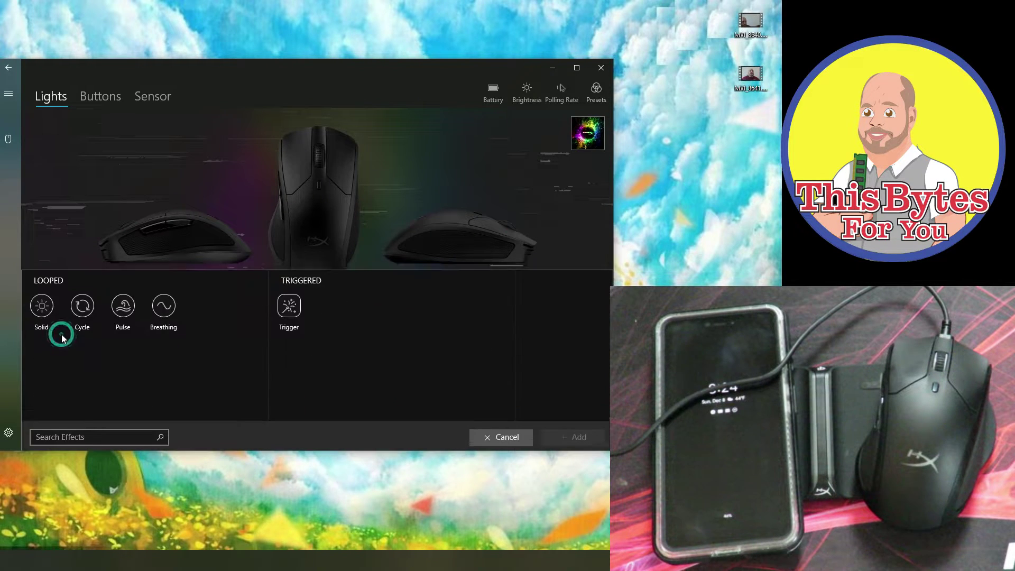
left_click(86, 310)
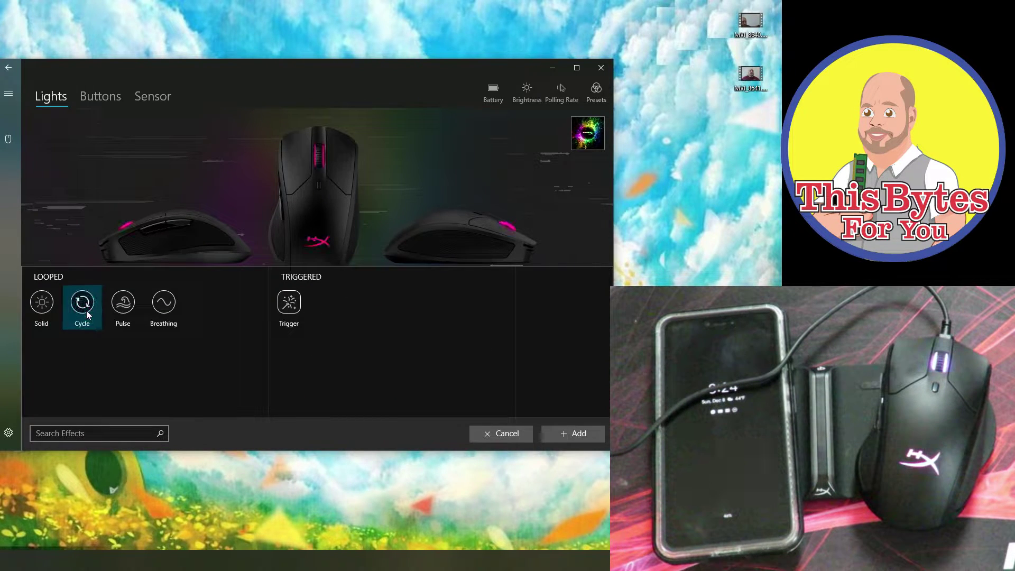
left_click(557, 433)
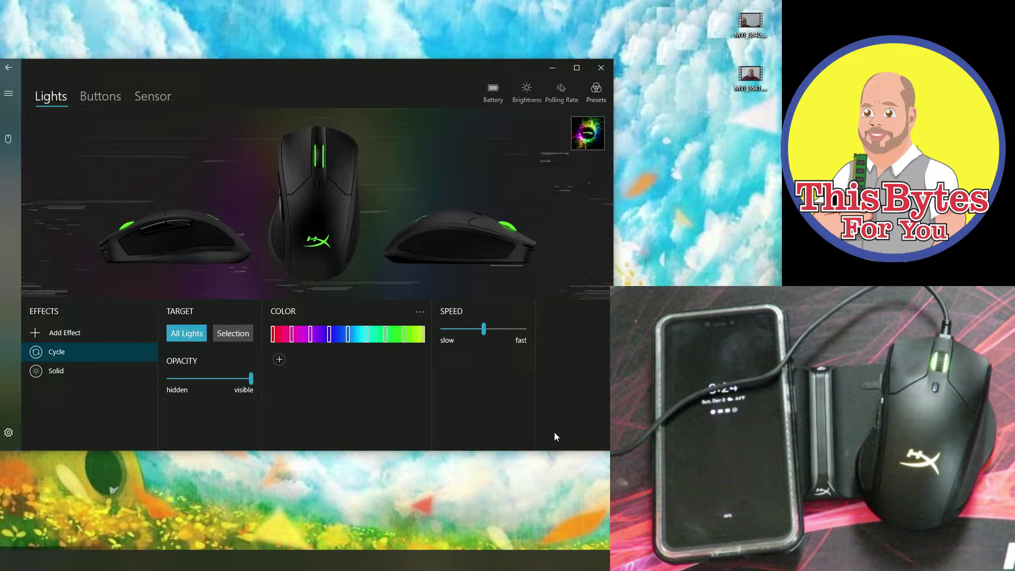
Add a red colour stop to the Cycle gradient, lower opacity slightly, and set speed to fast
left_click_drag(291, 334, 302, 336)
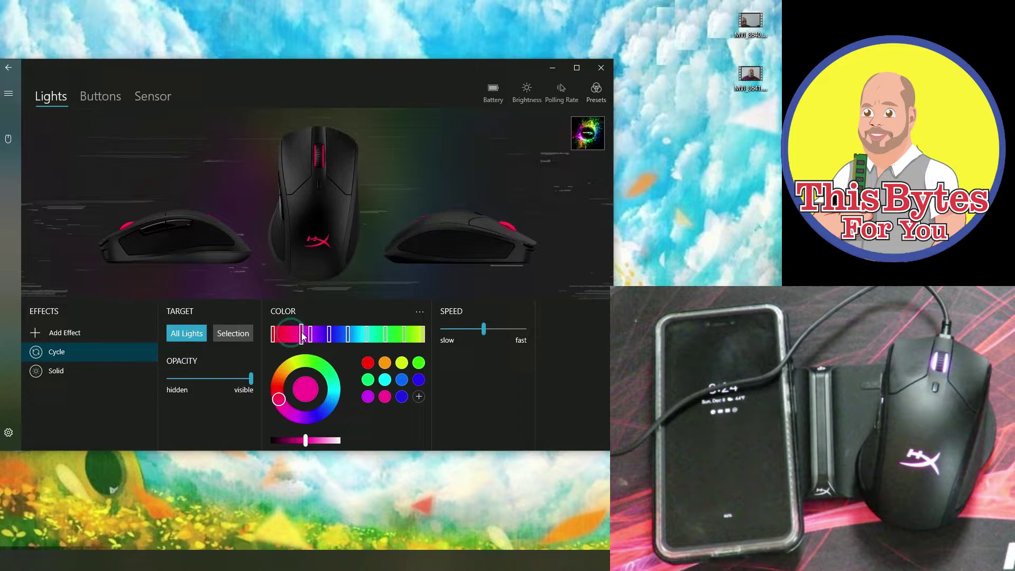
left_click(288, 335)
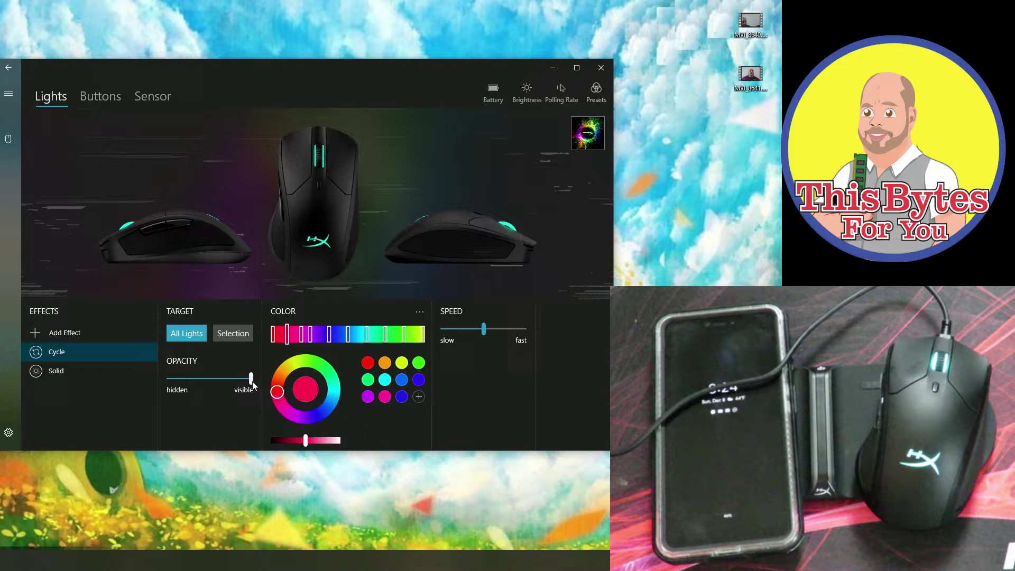
mouse_move(250, 378)
left_mouse_down()
mouse_move(199, 391)
mouse_move(235, 384)
left_mouse_up()
left_click_drag(509, 326, 558, 329)
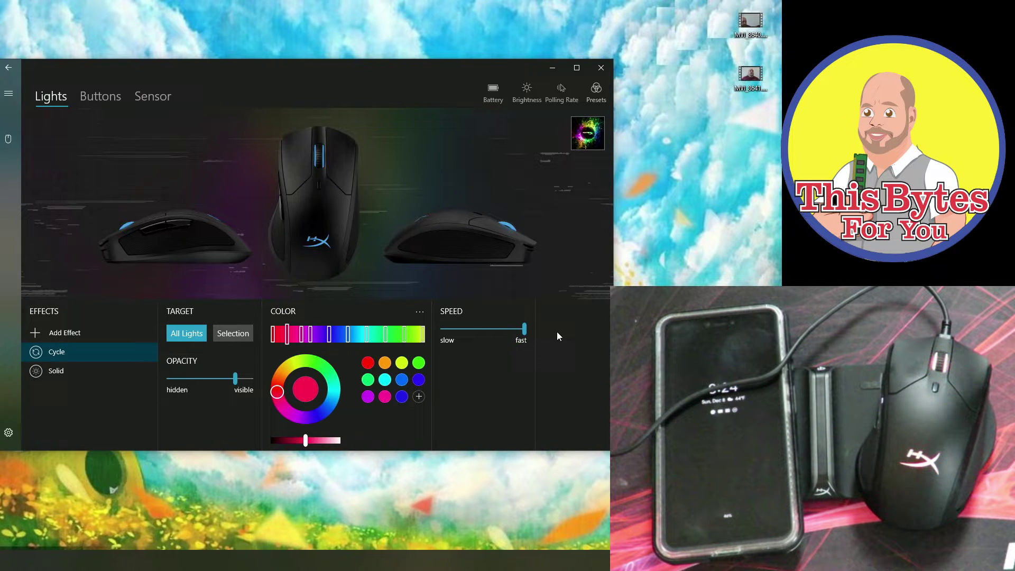
Add a rainbow Pulse lighting effect on top of the Cycle effect
left_click(68, 334)
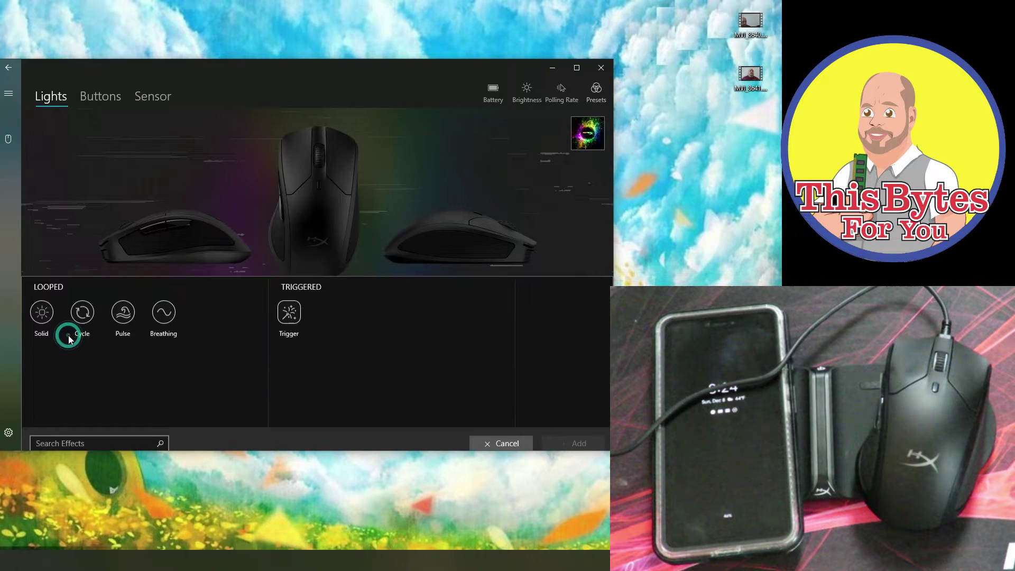
left_click(125, 306)
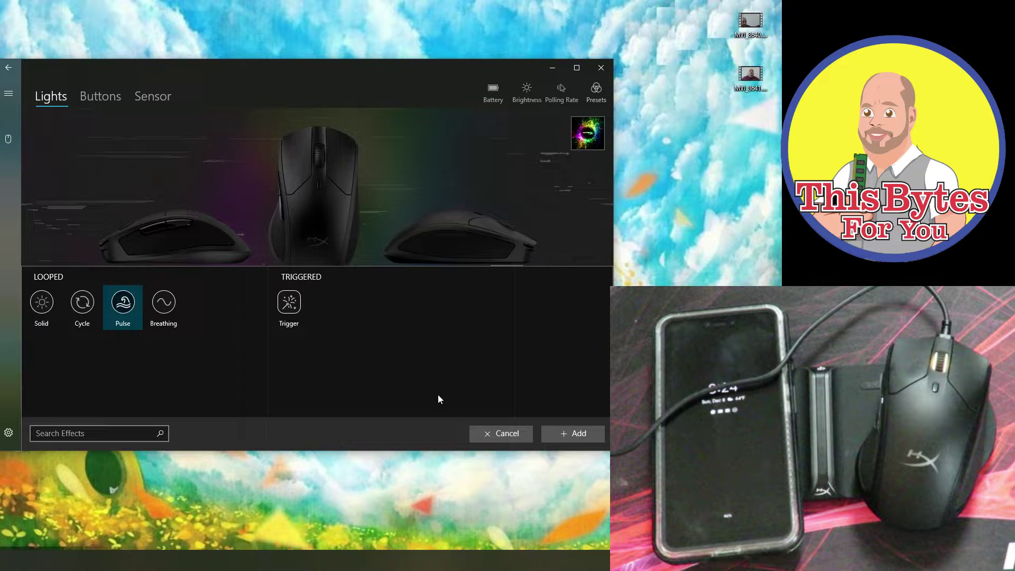
left_click(566, 433)
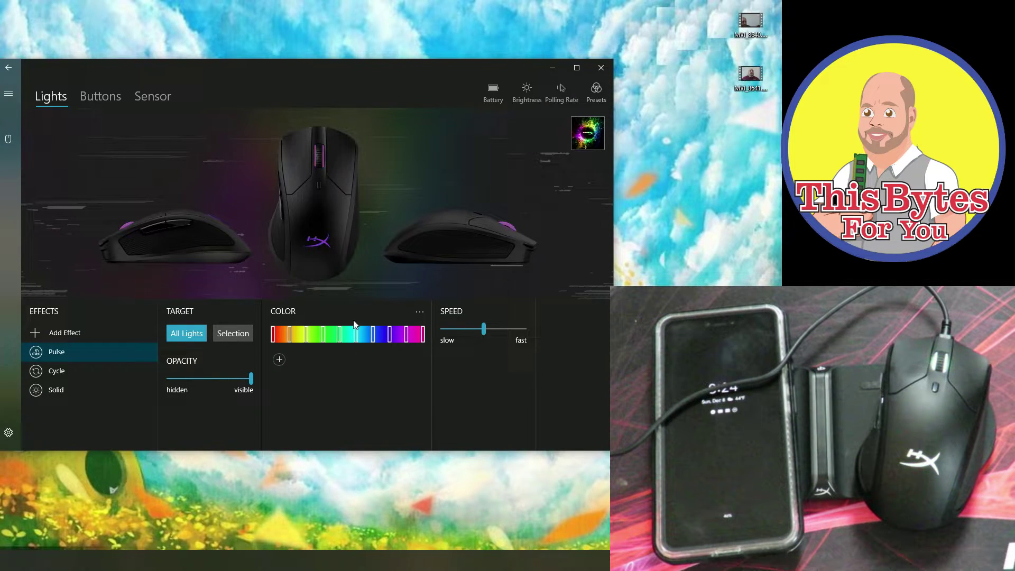
Set the Pulse effect speed to its fastest setting
left_click(454, 329)
left_click(455, 331)
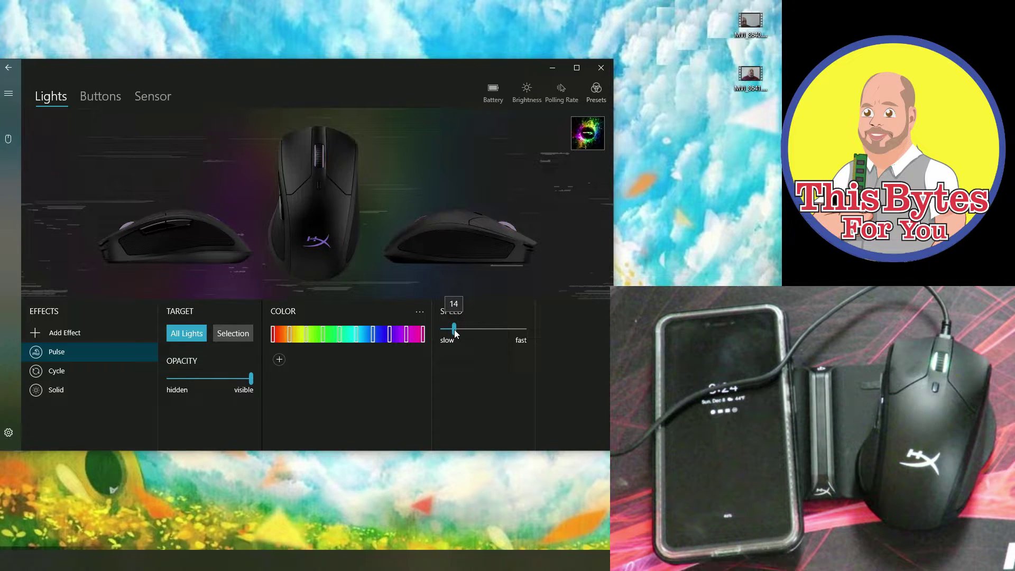
left_click_drag(454, 332, 424, 340)
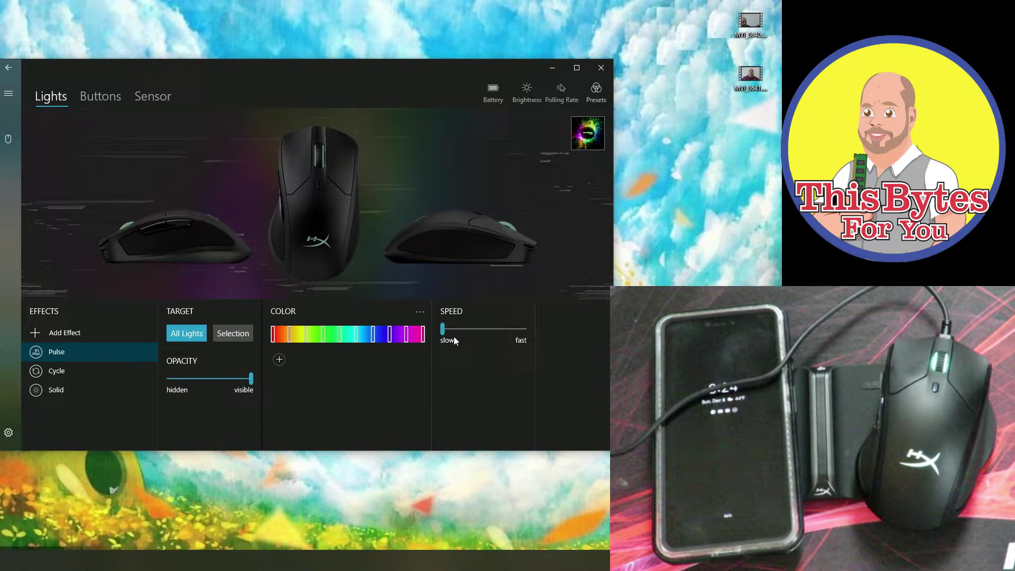
left_click(522, 328)
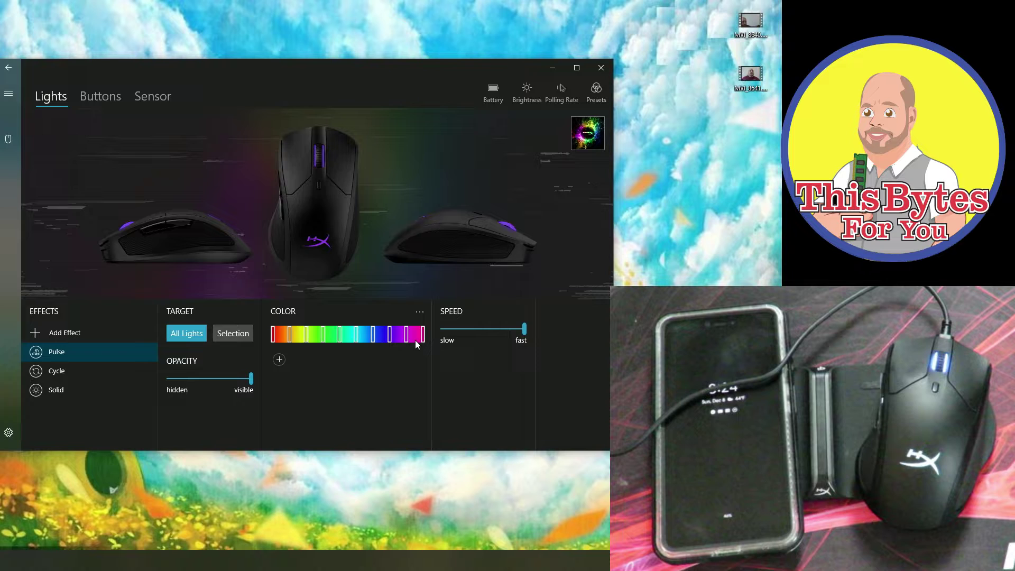
Add a Breathing lighting effect on top of the Pulse effect
left_click(74, 333)
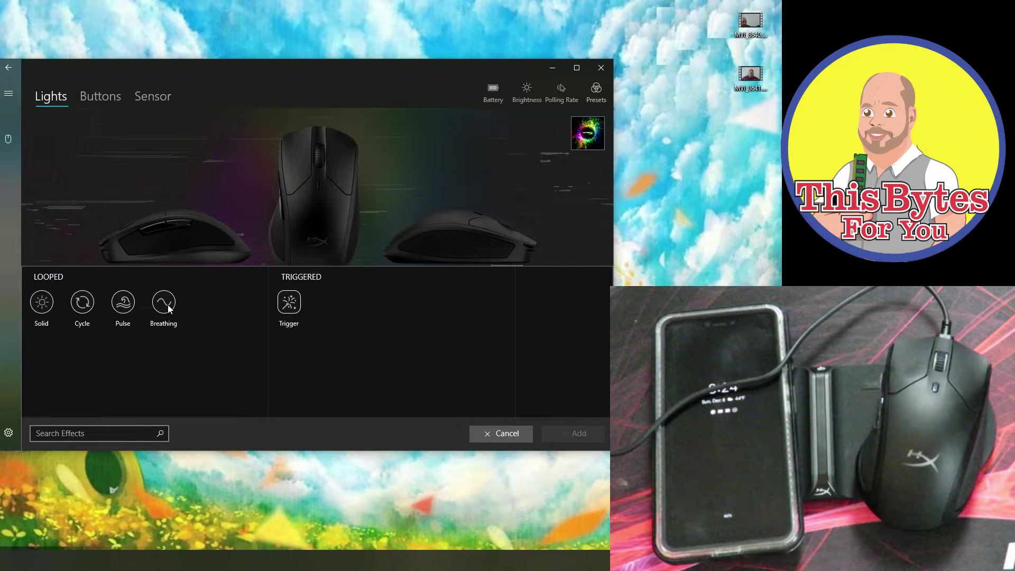
left_click(167, 305)
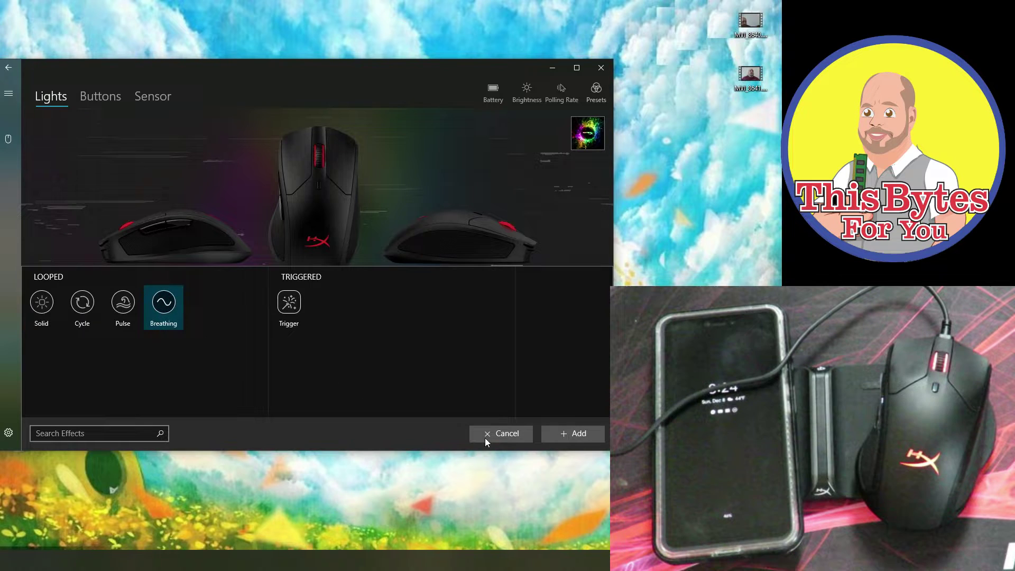
left_click(564, 431)
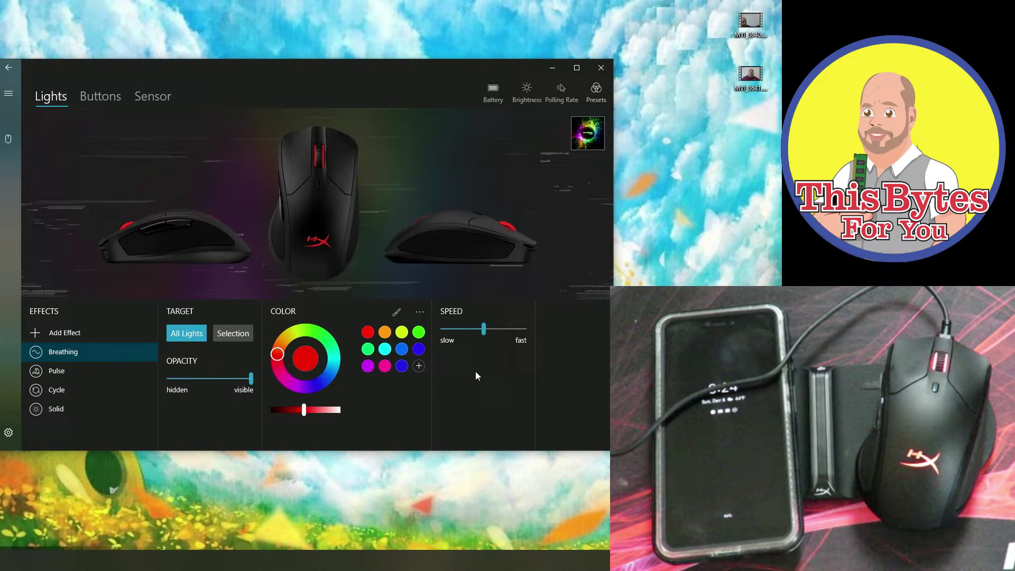
Set the Breathing effect to fastest speed with a magenta colour
left_click_drag(485, 332, 443, 331)
left_click_drag(443, 329, 535, 338)
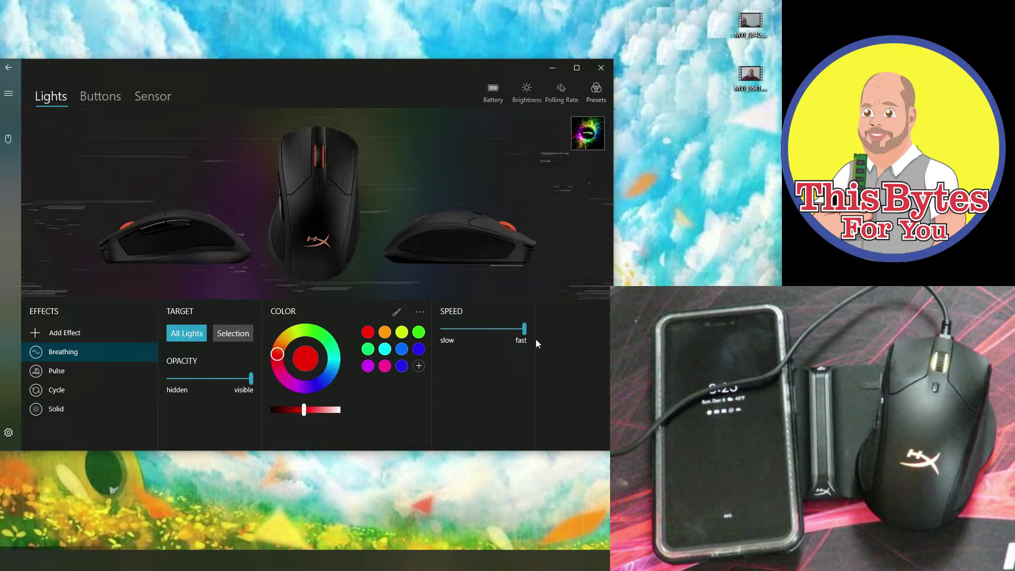
left_click(323, 379)
left_click_drag(333, 357, 287, 379)
Target the Breathing effect at only the HX logo and scroll wheel lights, coloured red
left_click(226, 334)
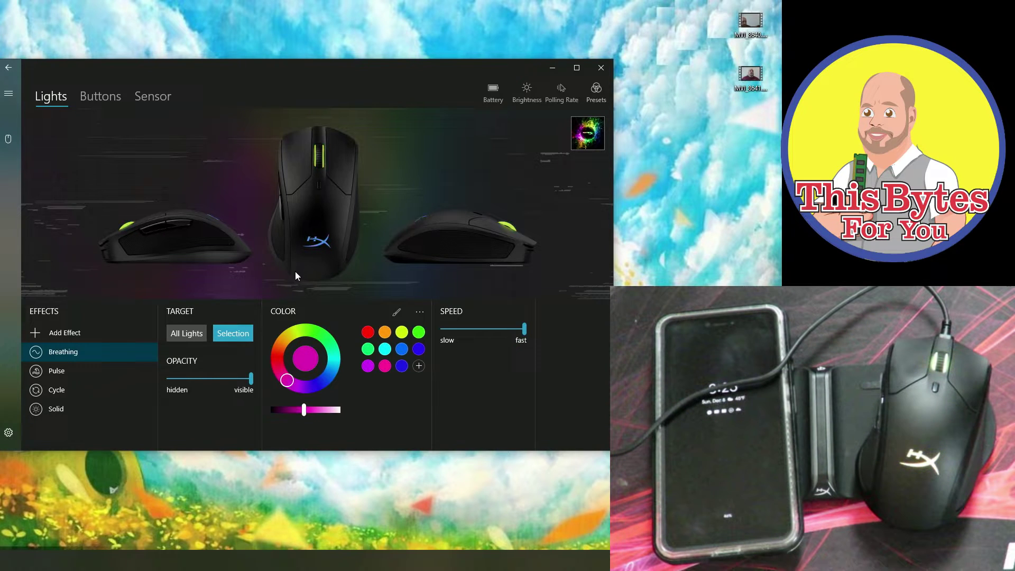
left_click(324, 248)
left_click(276, 355)
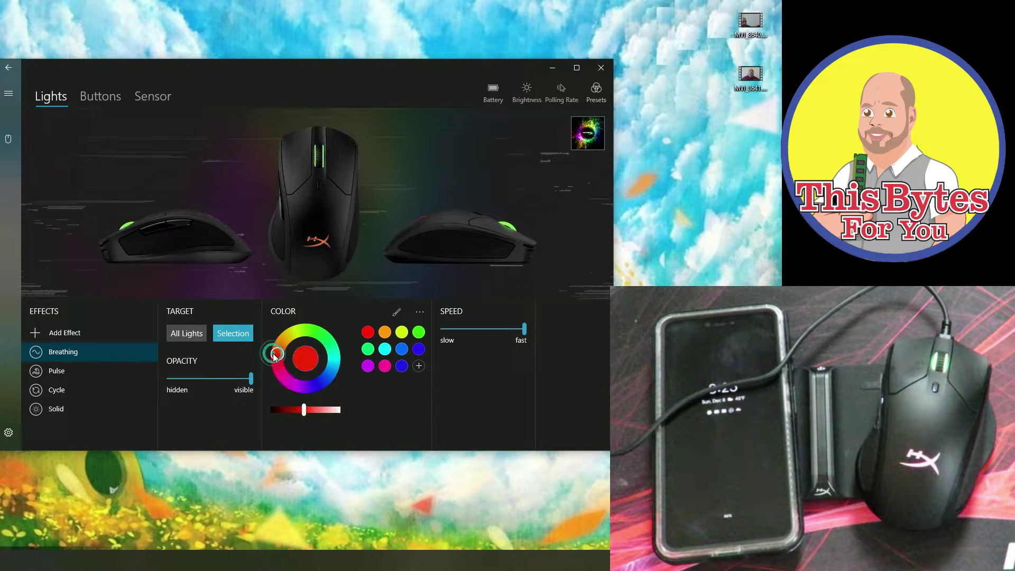
left_click(319, 156)
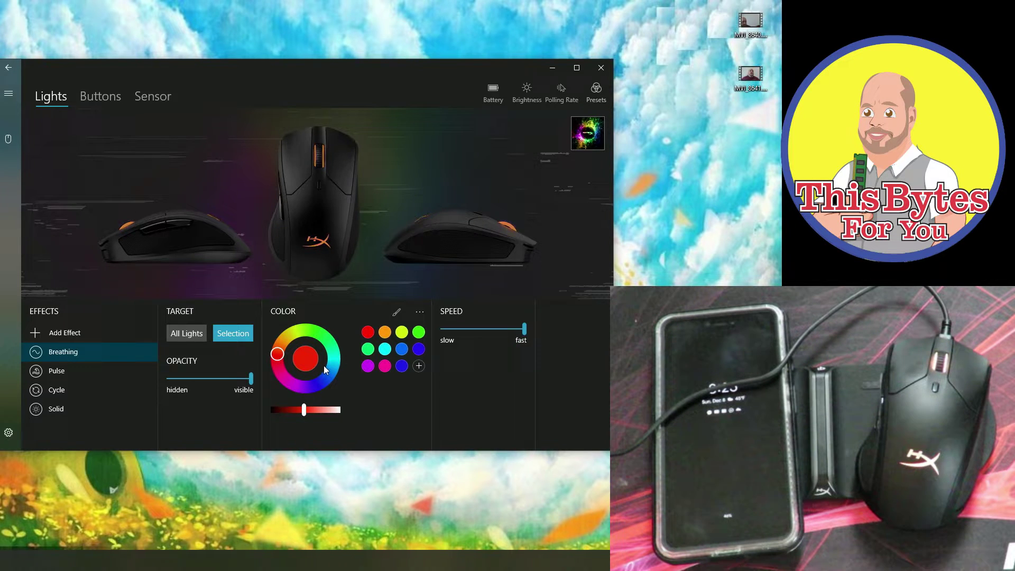
left_click(320, 382)
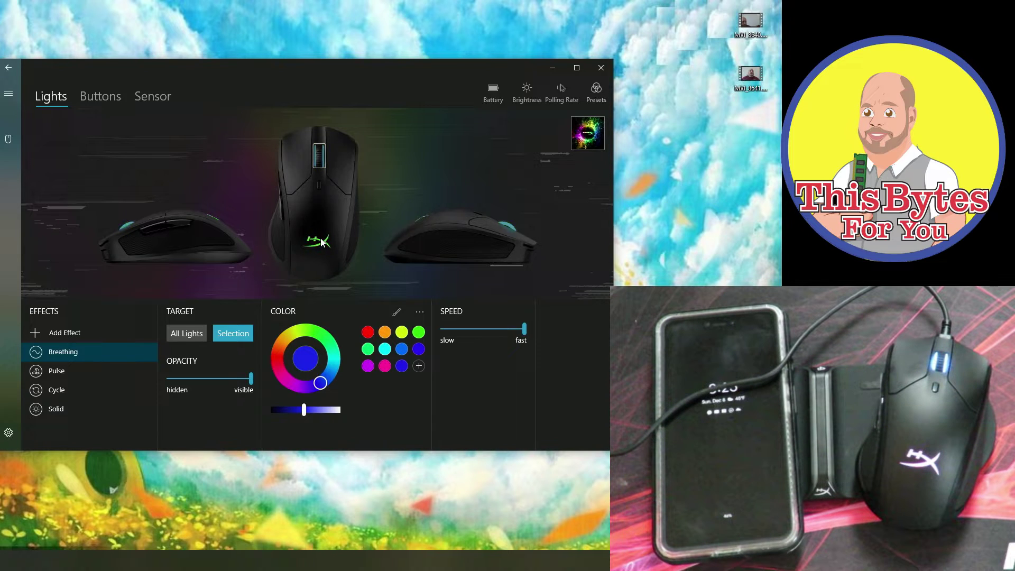
left_click(277, 359)
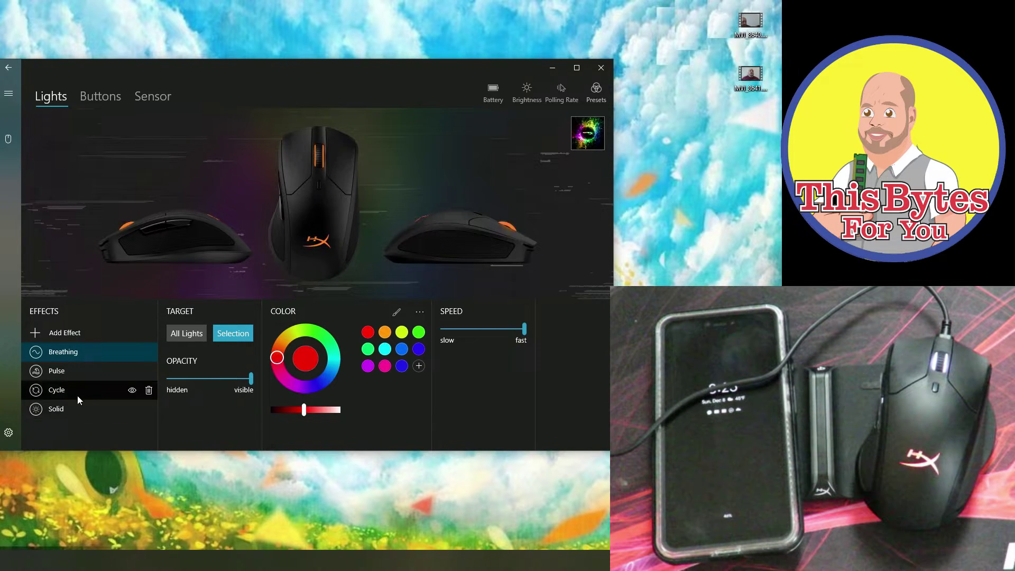
Add a Trigger effect to the top of the stack, then go to the Buttons page
left_click(71, 335)
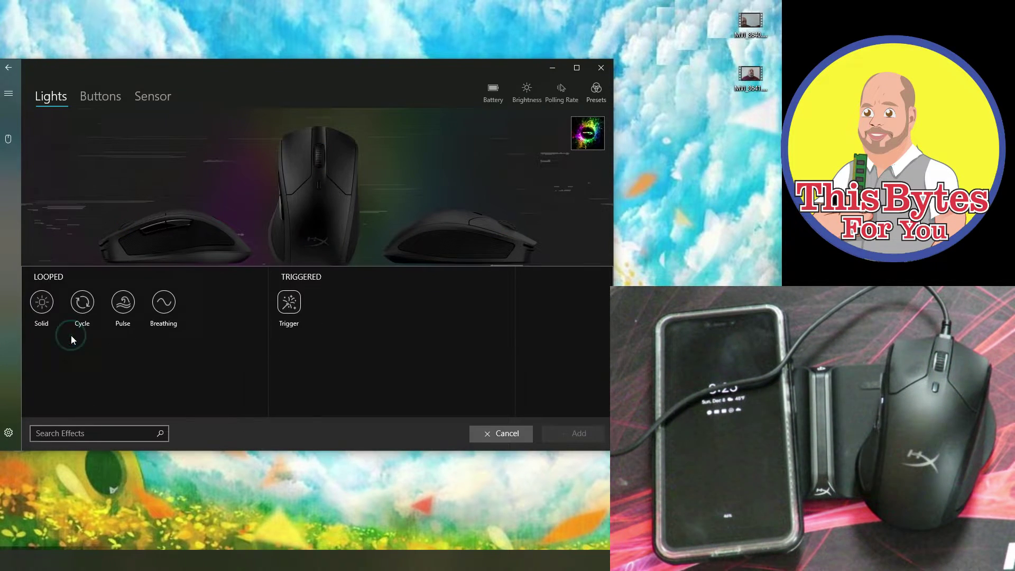
left_click(286, 306)
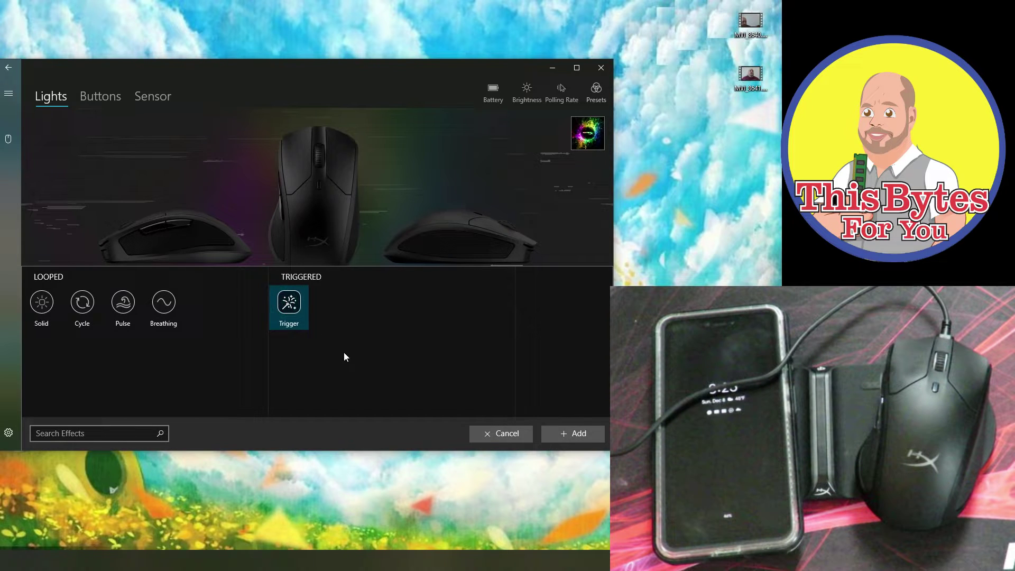
left_click(570, 433)
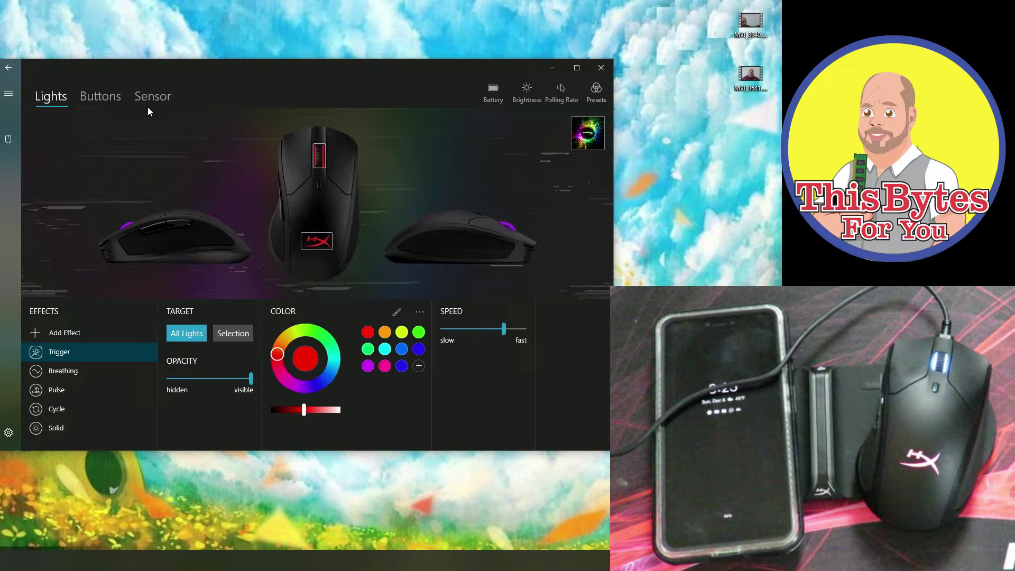
left_click(109, 96)
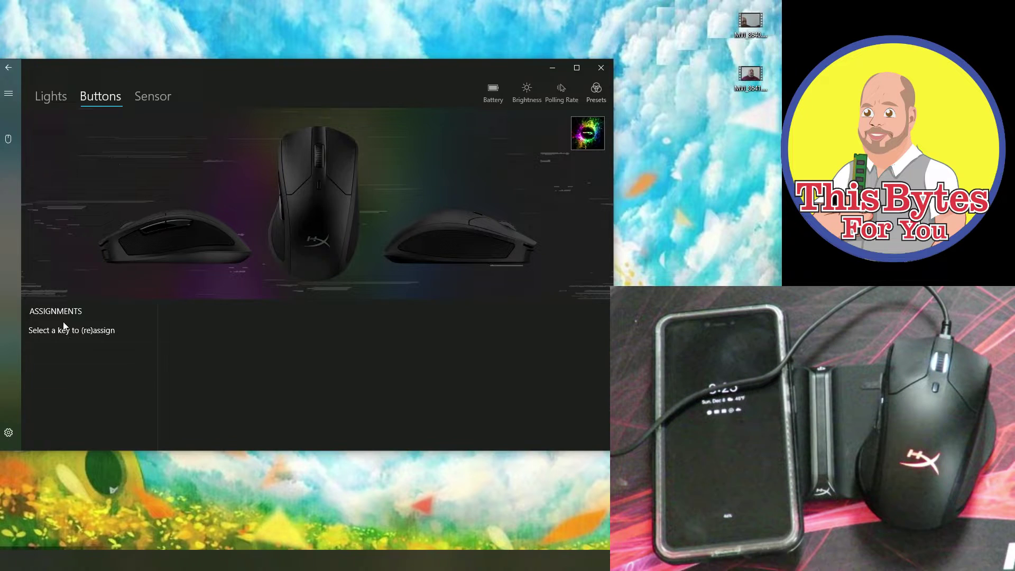
Rebind the mouse's Forward side button to the keyboard key 3
left_click(152, 226)
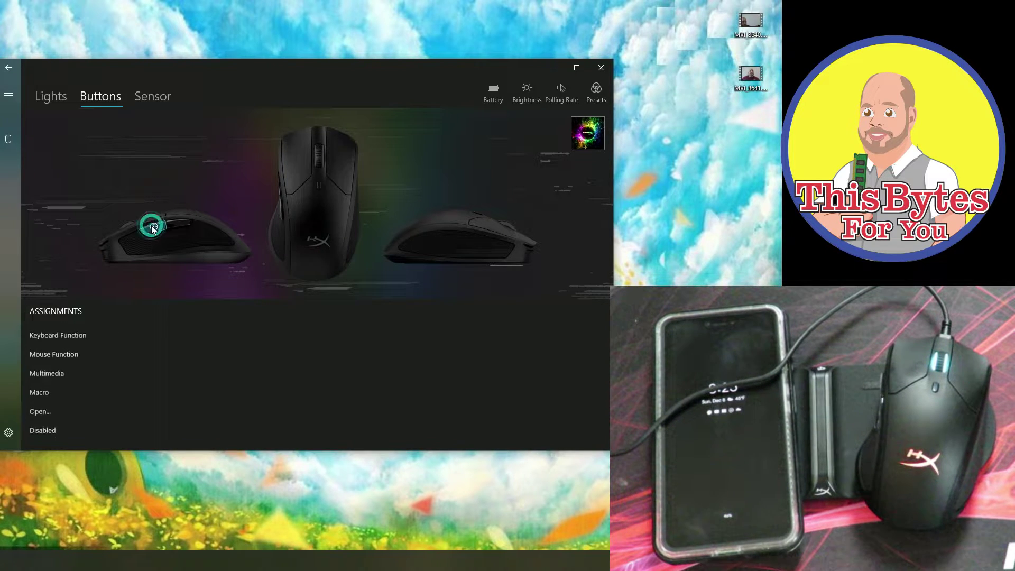
left_click(47, 333)
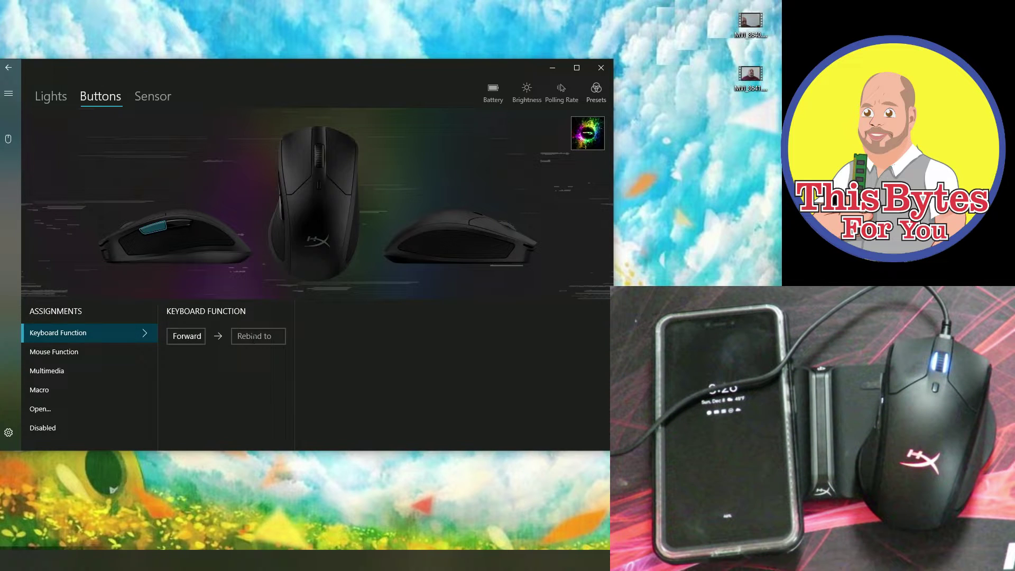
left_click(253, 336)
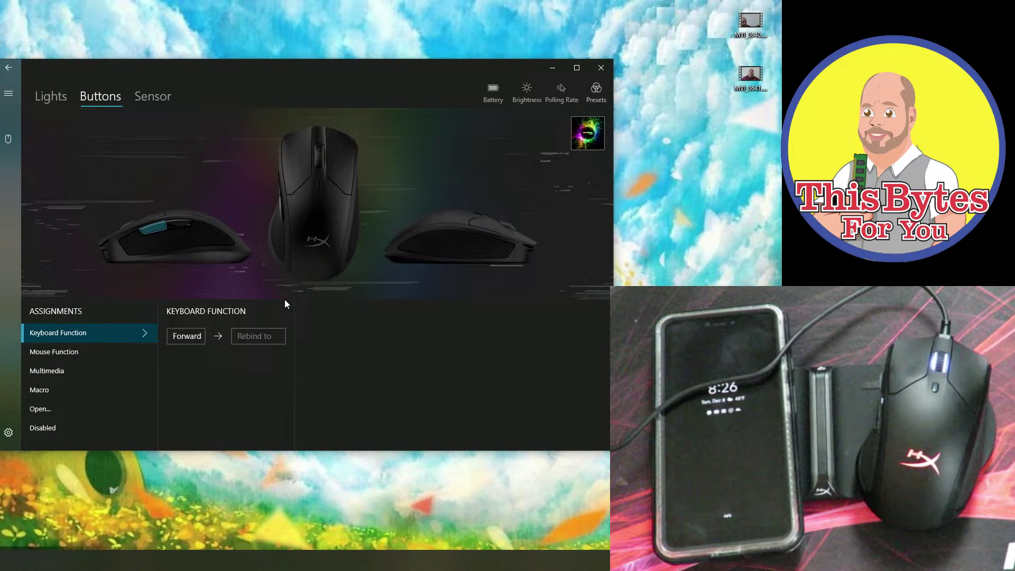
key("3")
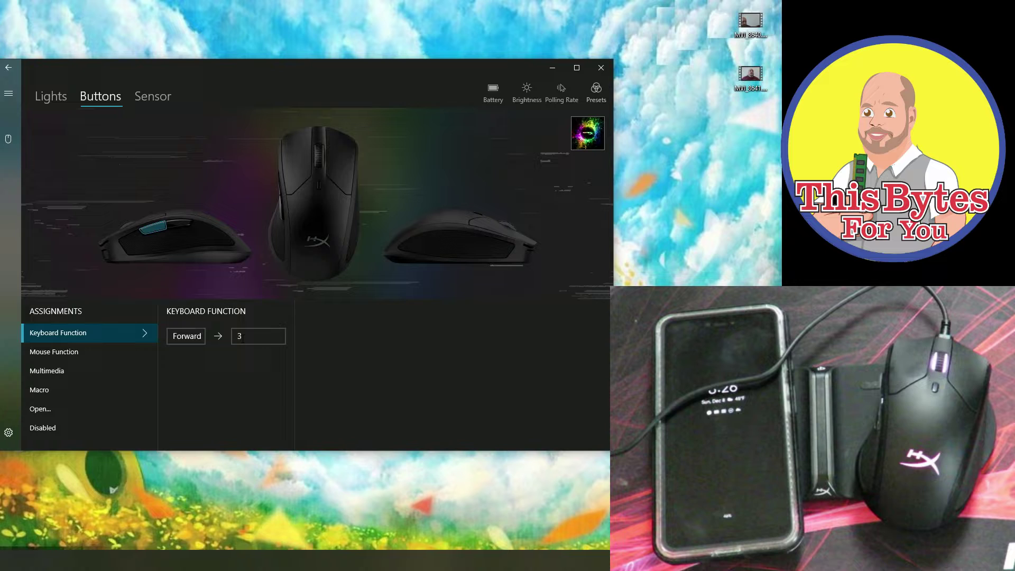
key("super")
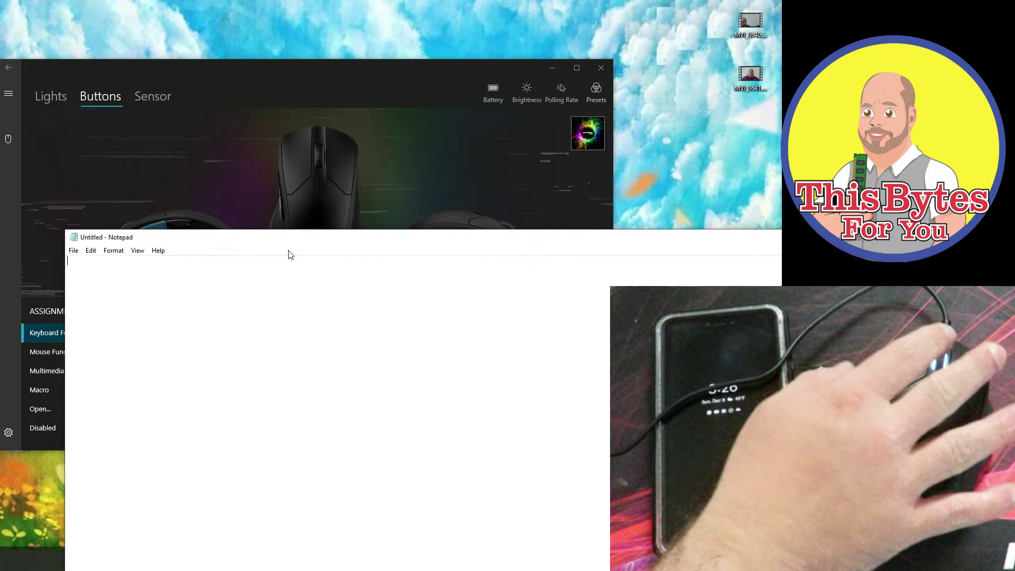
type("33")
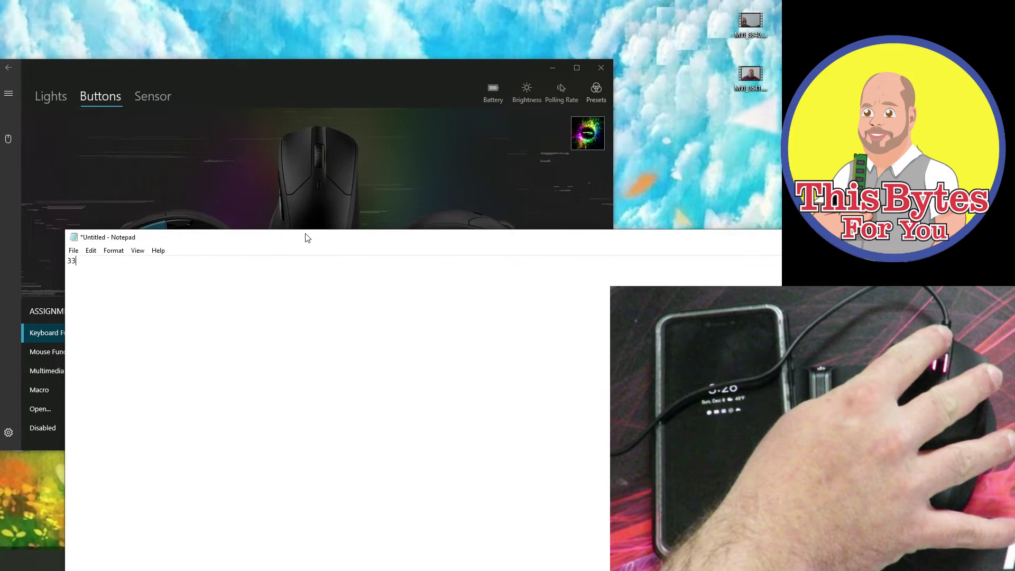
type("33333")
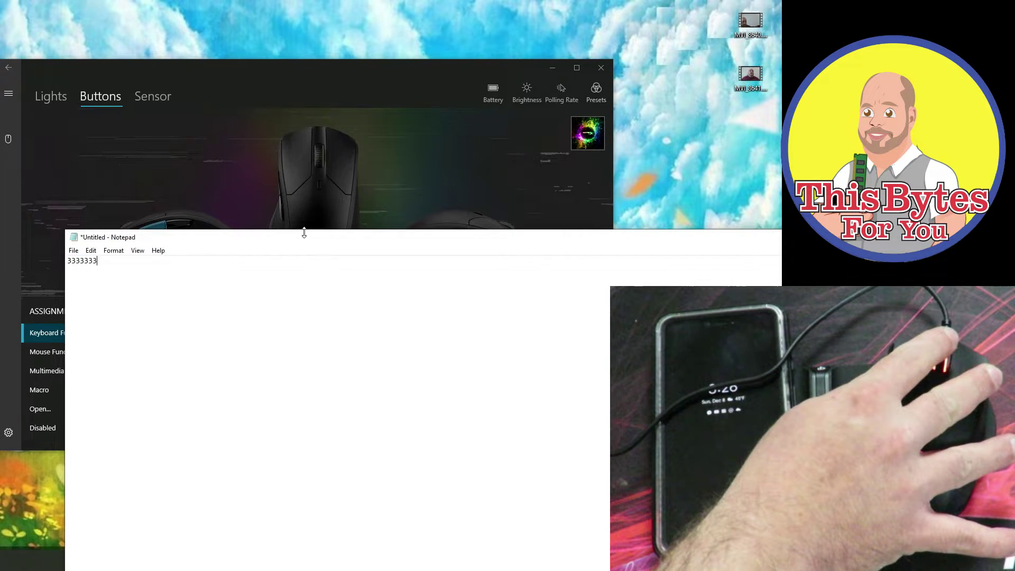
type("333")
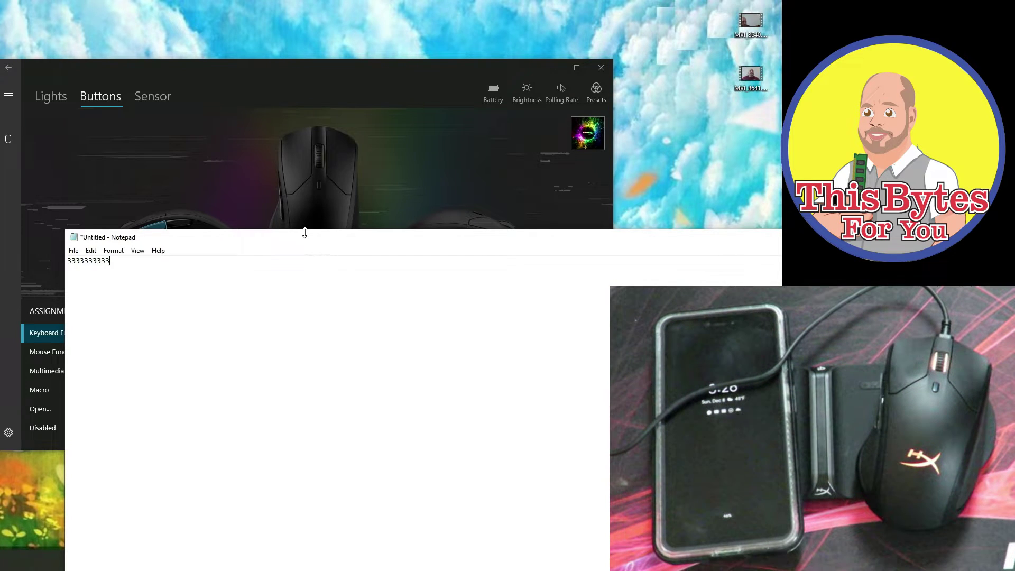
double_click(715, 241)
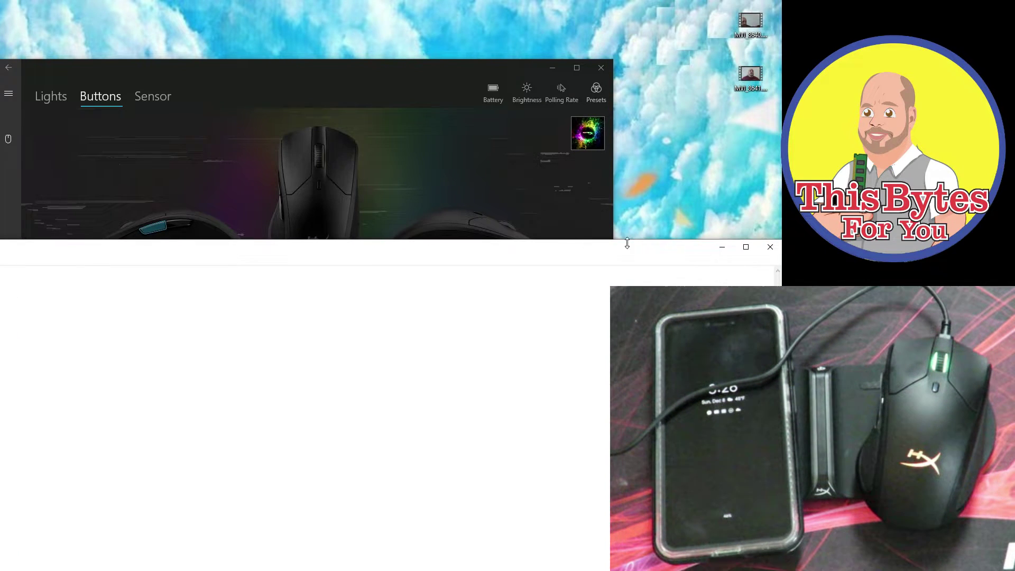
left_click(770, 247)
left_click(286, 279)
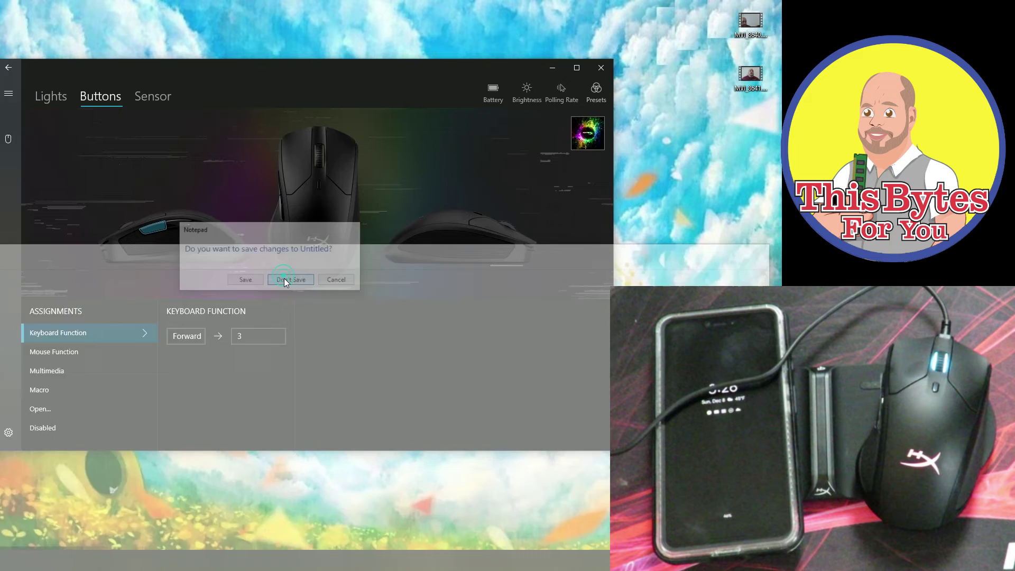
Try the side button's mouse functions (Left, Right, Middle, Back, Forward), view Multimedia, then select Macro
left_click(62, 354)
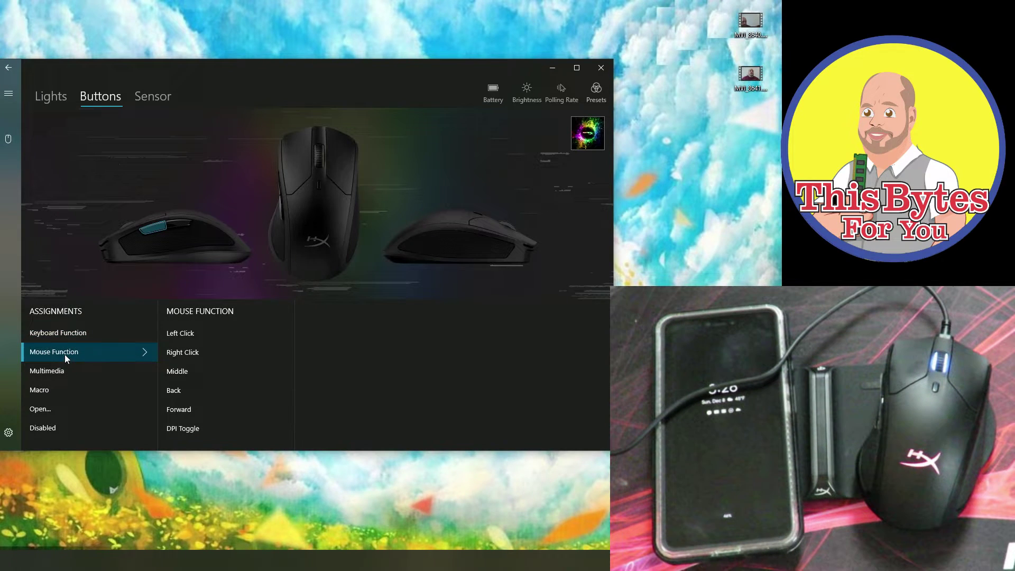
left_click(201, 335)
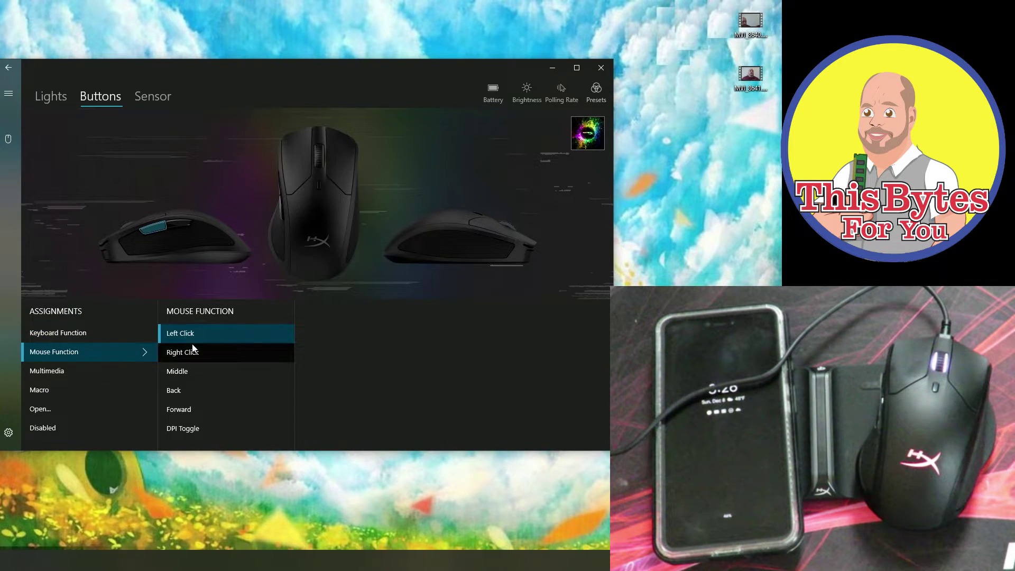
left_click(187, 353)
left_click(178, 367)
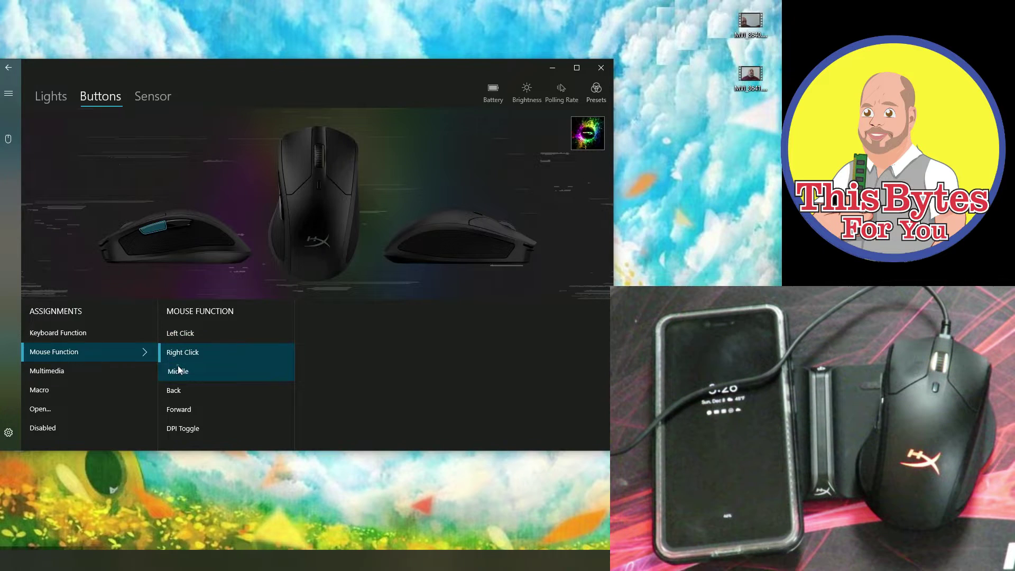
left_click(174, 390)
left_click(178, 408)
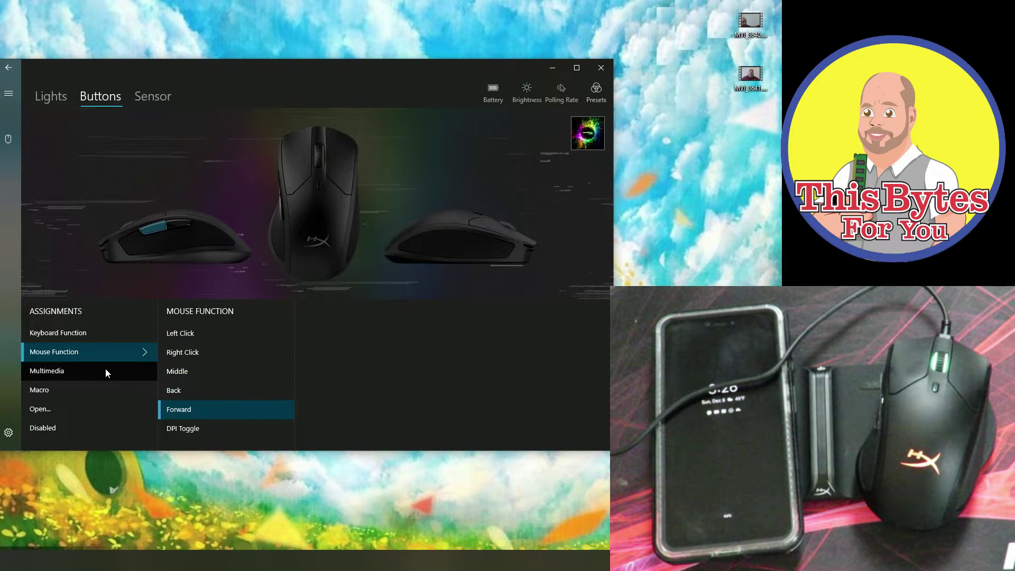
left_click(83, 374)
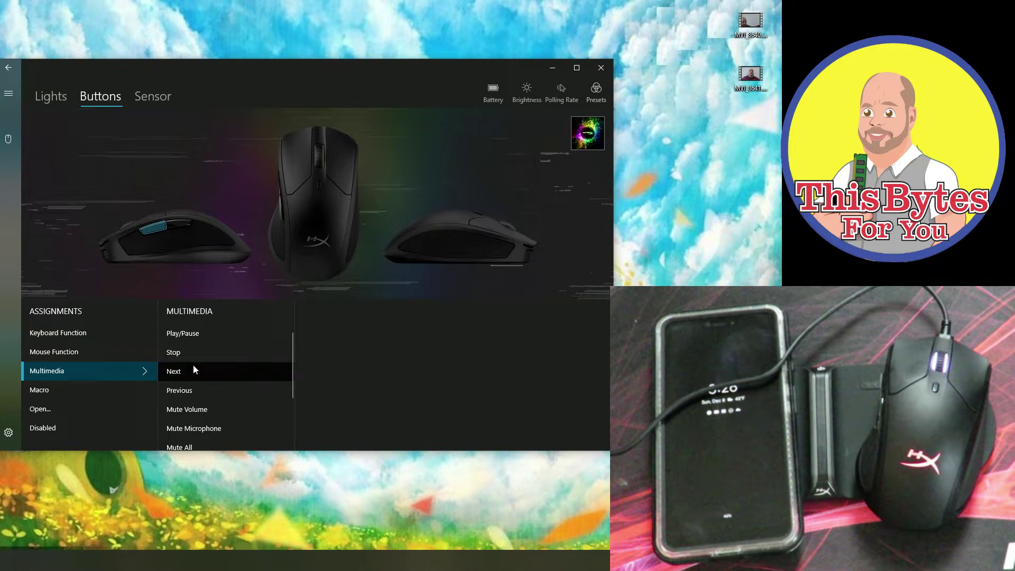
left_click(56, 395)
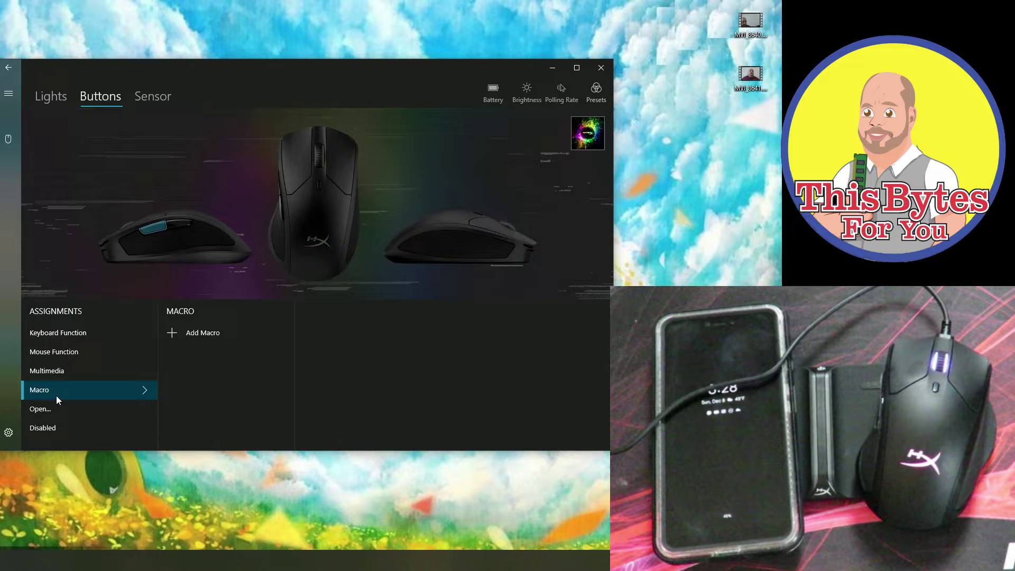
Record a New Macro that opens Notepad via search, types text, and exits without saving
left_click(211, 333)
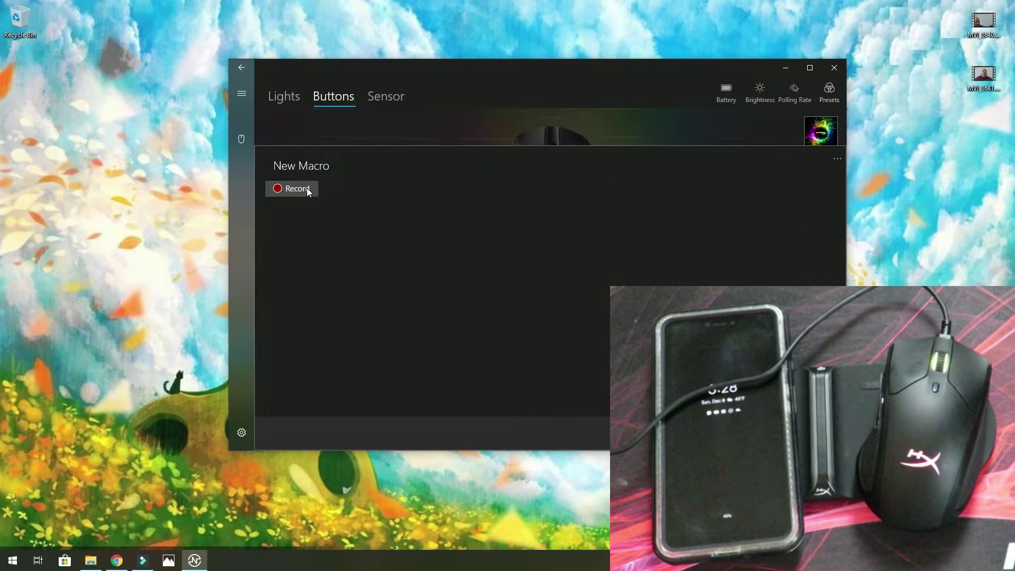
left_click(74, 189)
key("super")
type("note")
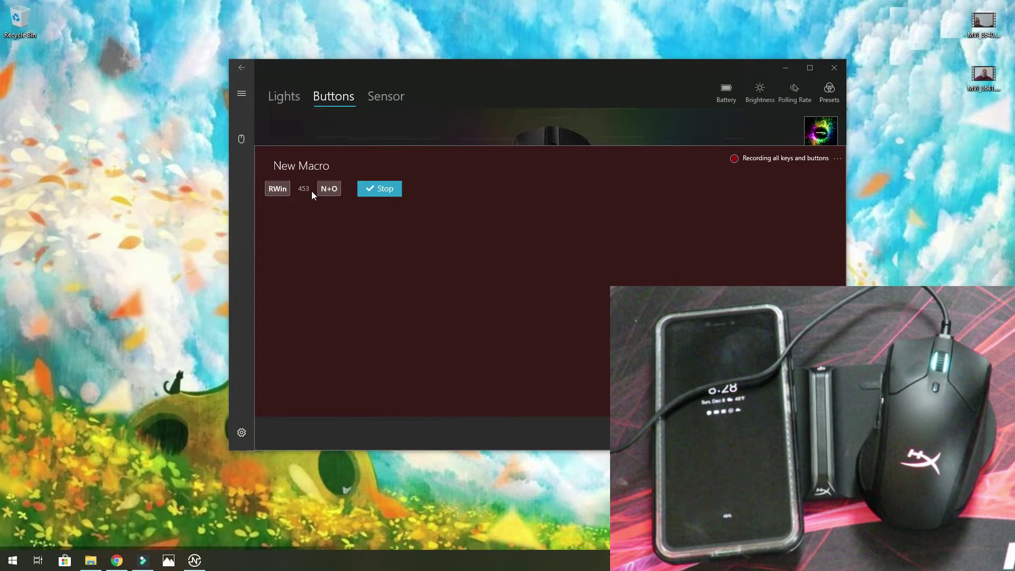
key("Return")
type("lafkjsdhgajkhbgahgbasdjkhbgfe")
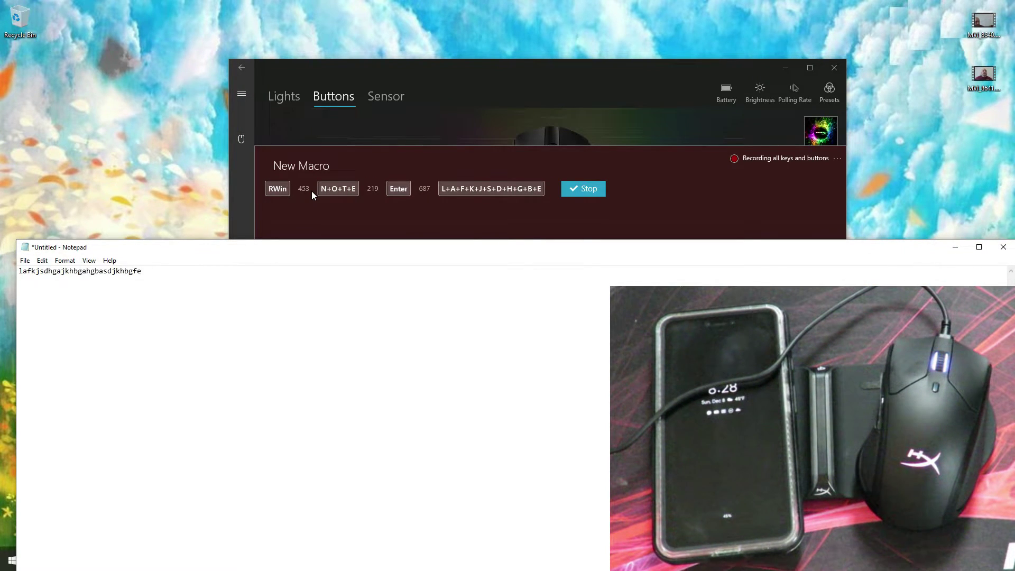
key("alt+f")
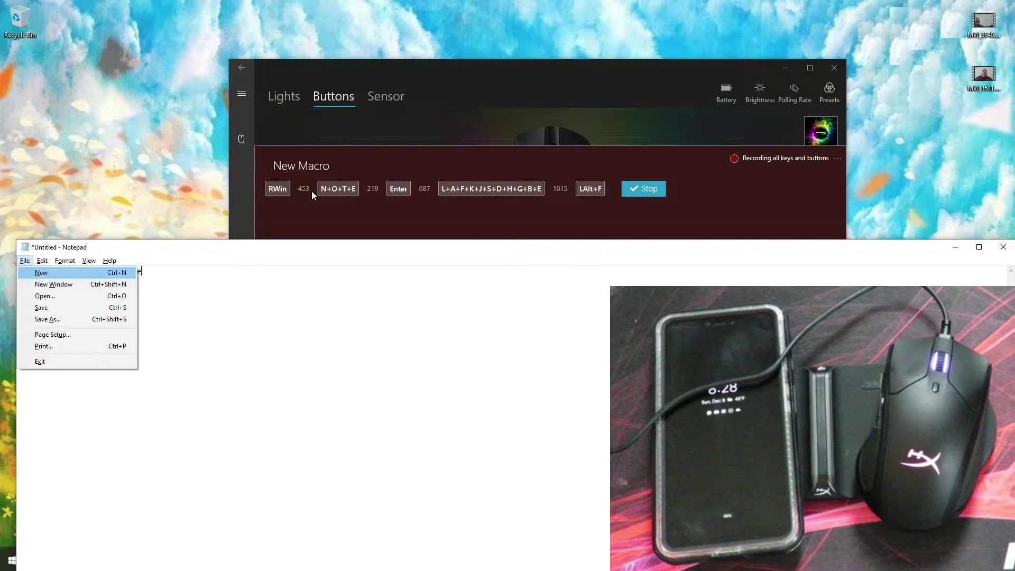
key("x")
key("n")
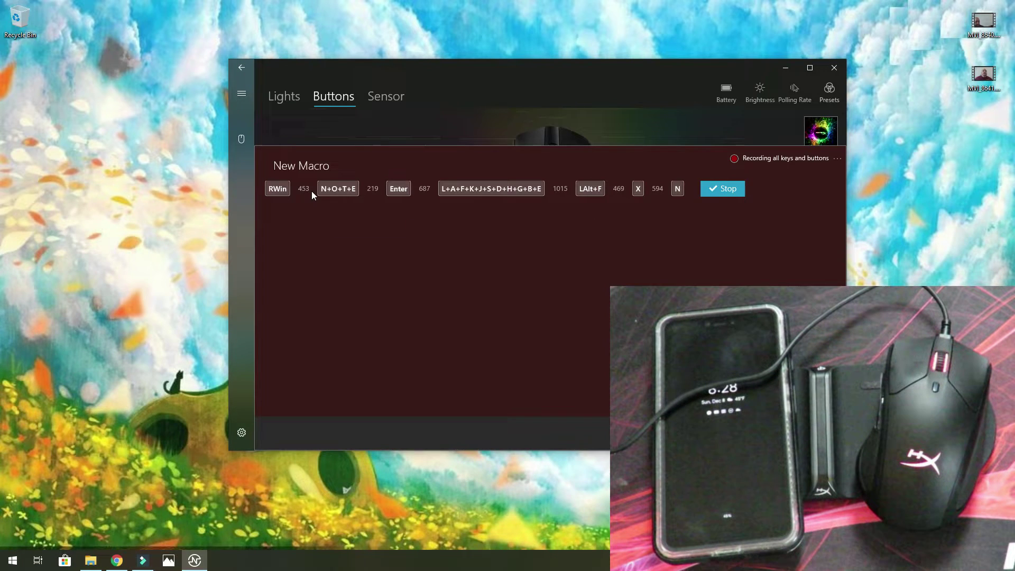
left_click(734, 189)
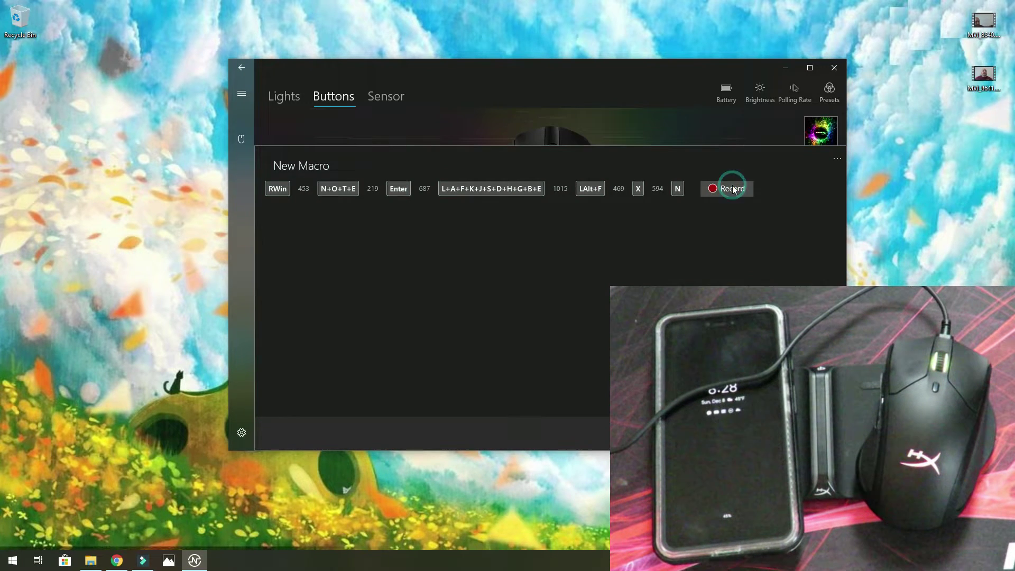
key("Escape")
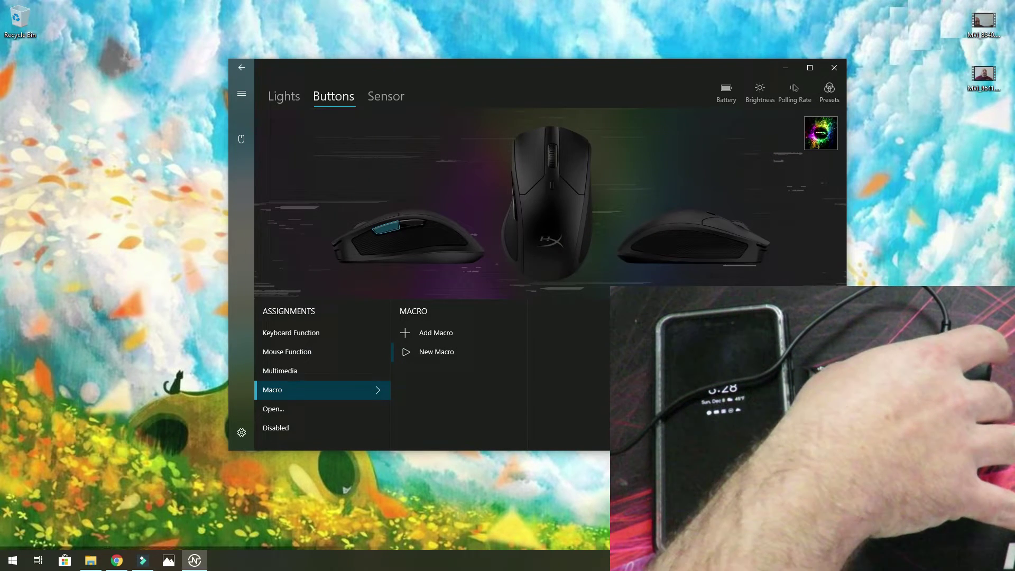
Run the macro from the side button, opening Notepad, typing text and closing it unsaved
key("super")
type("notepad")
key("Return")
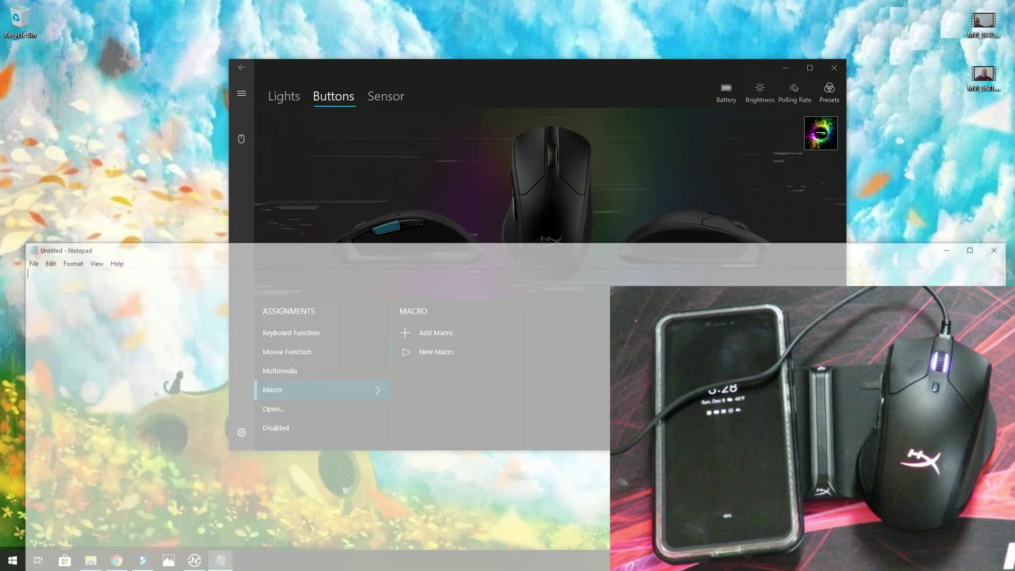
type("lafkjsdgajkhbgasdkjghaskjgh")
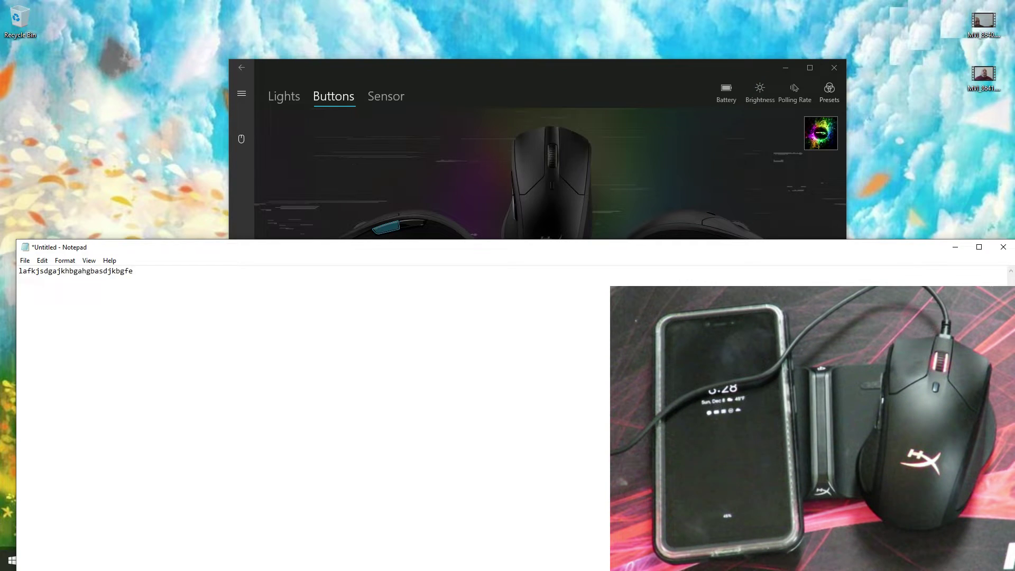
key("alt+f")
key("x")
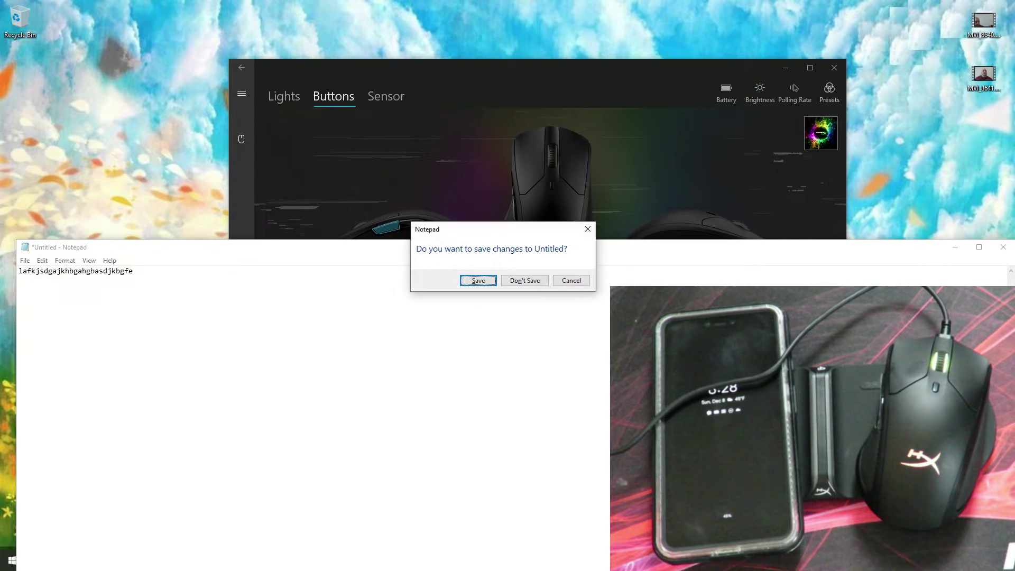
key("n")
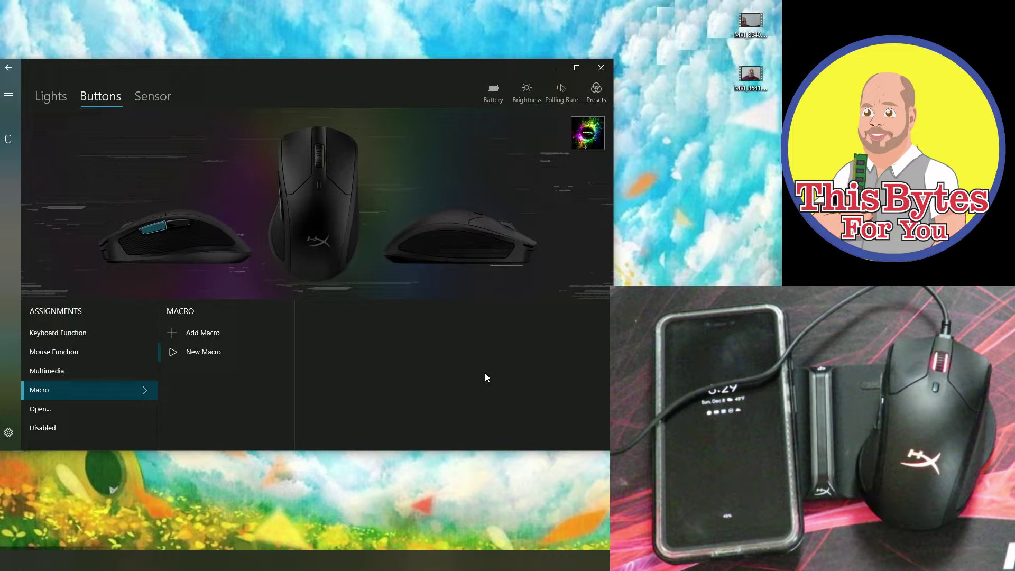
Set the side button to Disabled, then select the rear side button to list its assignments
left_click(61, 404)
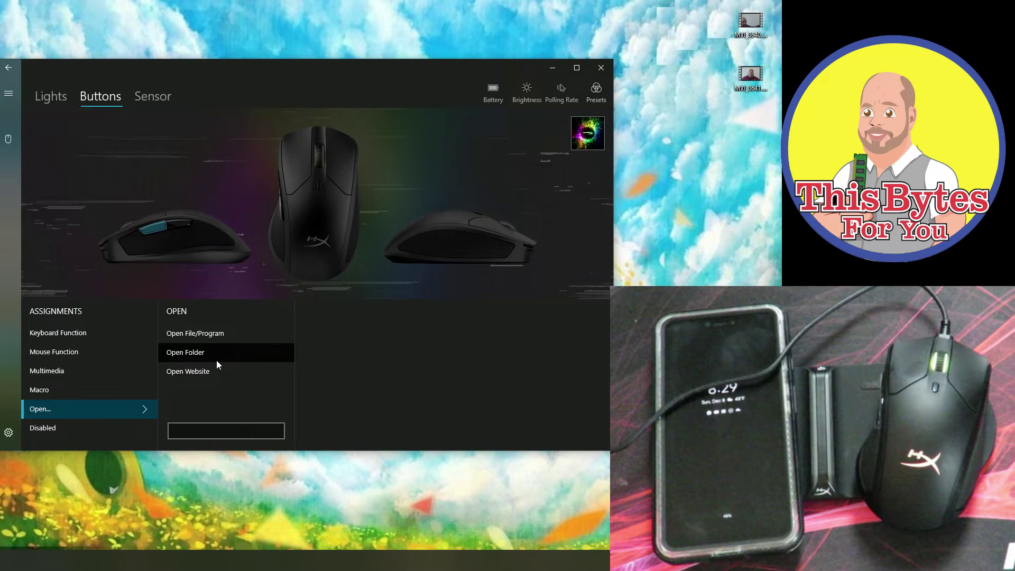
left_click(74, 435)
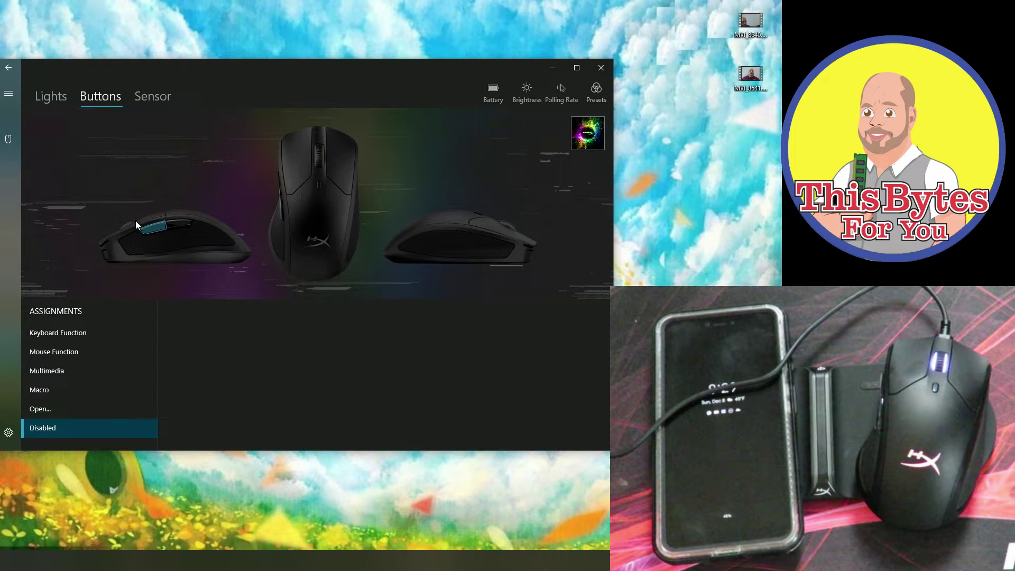
left_click(153, 226)
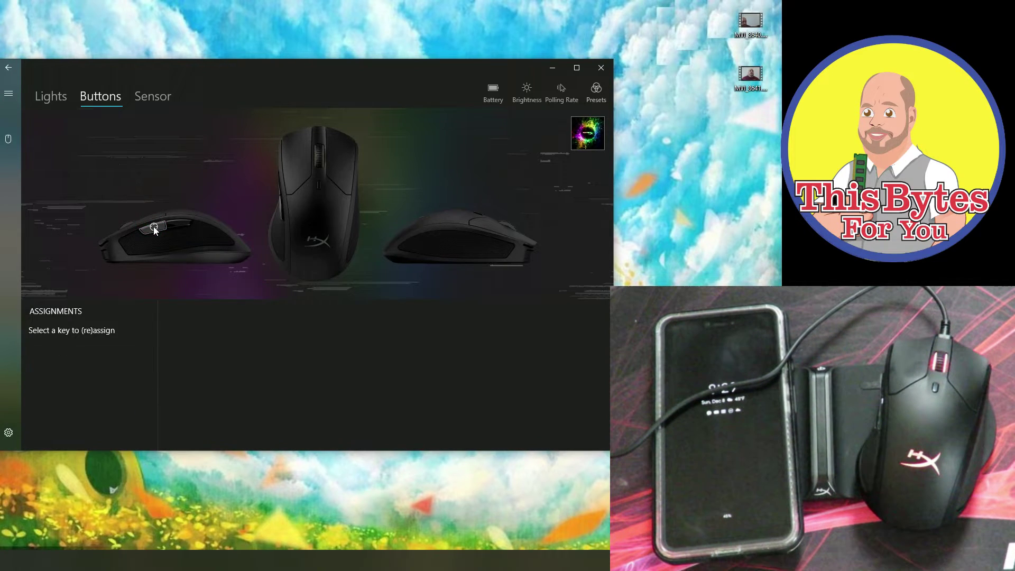
left_click(180, 227)
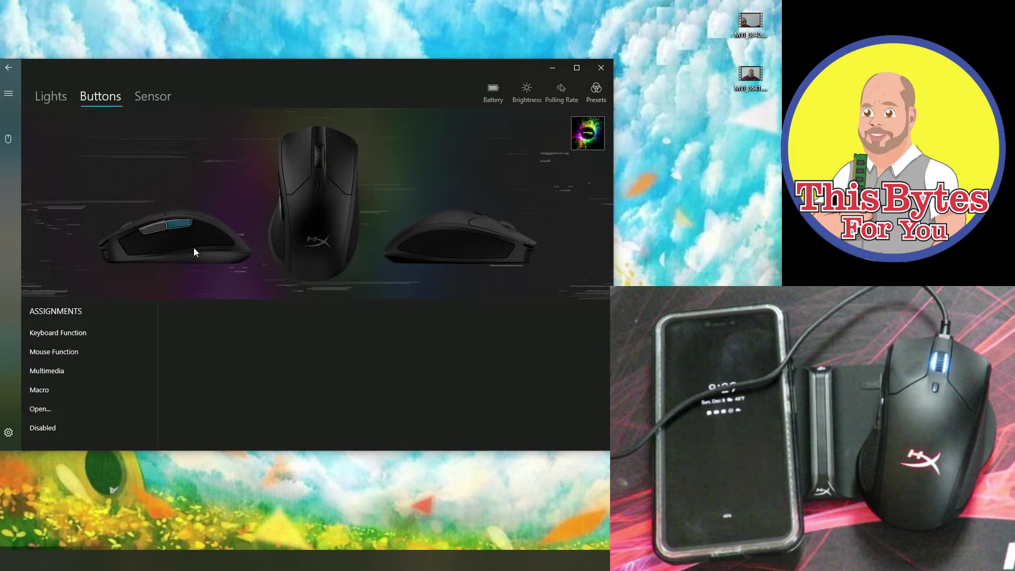
Add a fourth 12200 DPI level alongside 800, 1600 and 6950, then check battery charge
left_click(141, 95)
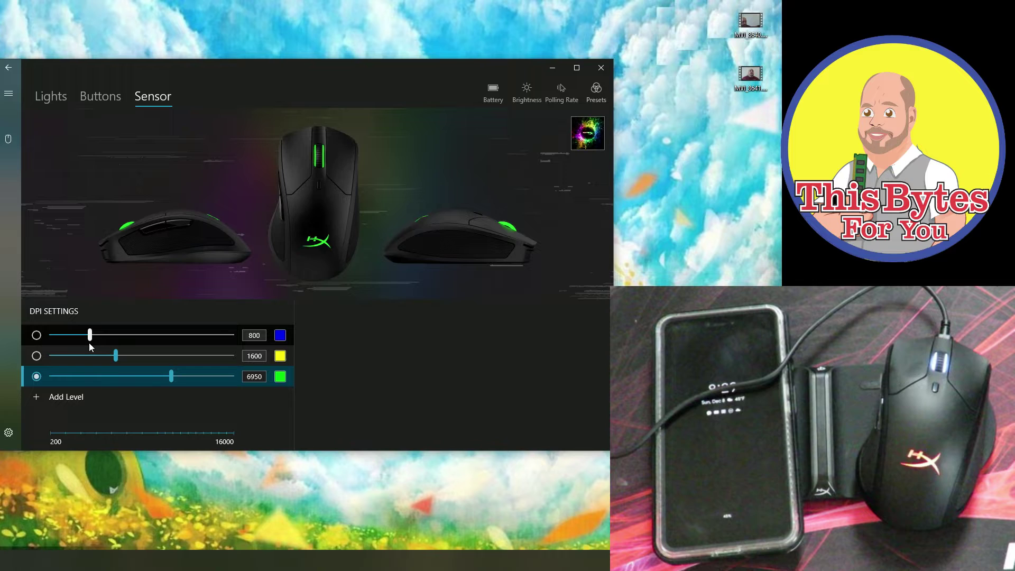
left_click(77, 397)
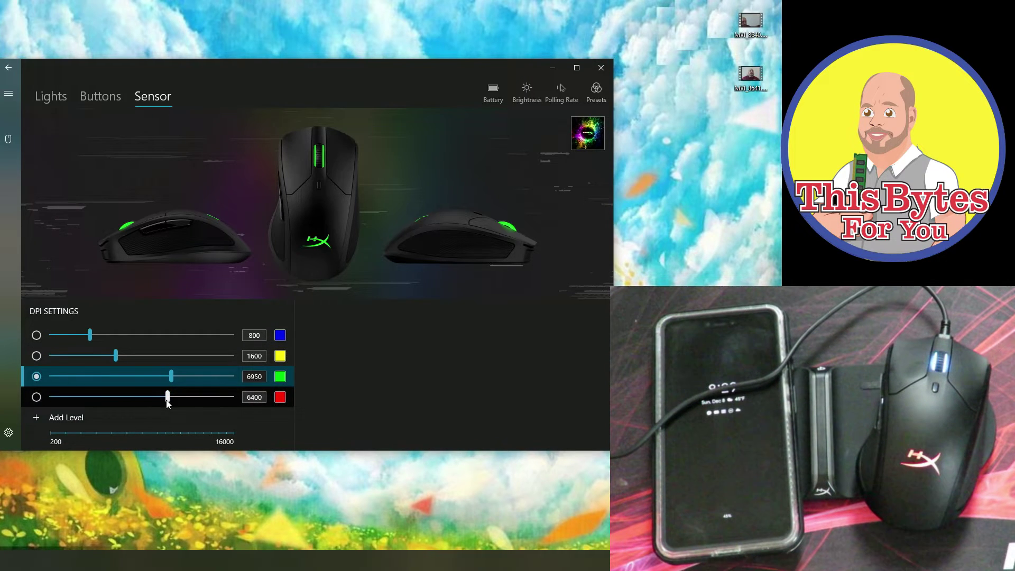
left_click_drag(183, 400, 206, 400)
left_click(36, 335)
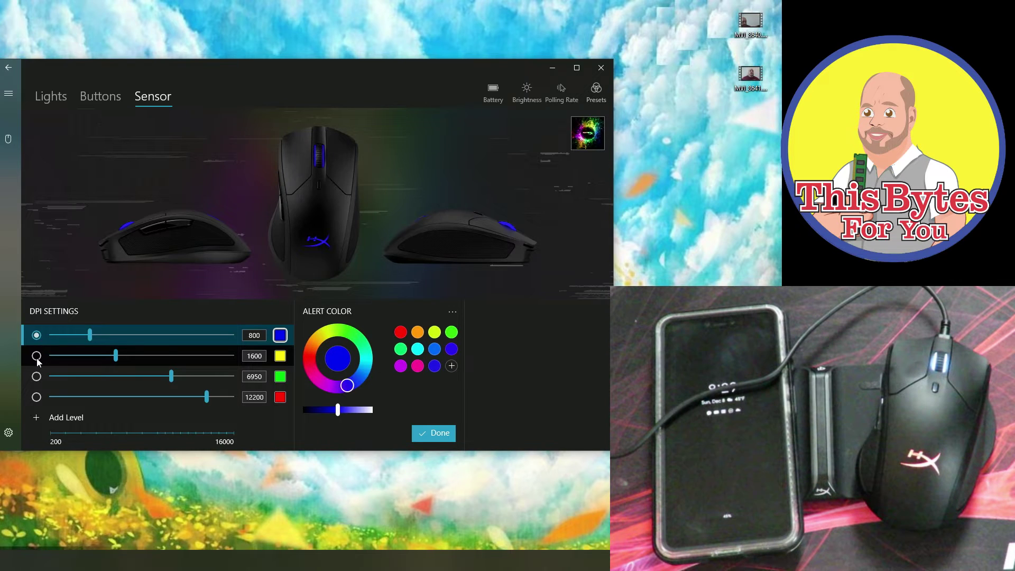
left_click(37, 356)
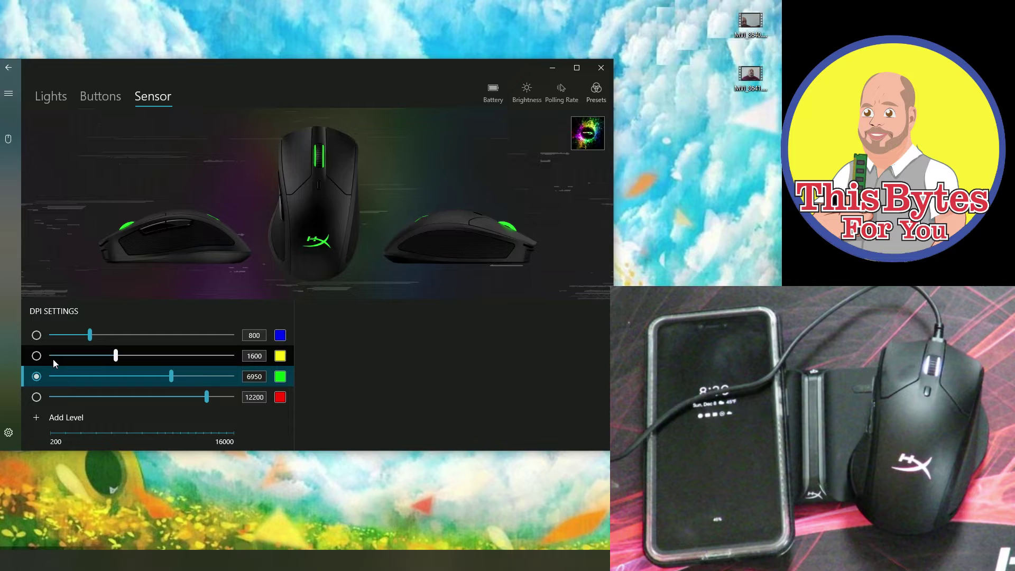
left_click(487, 96)
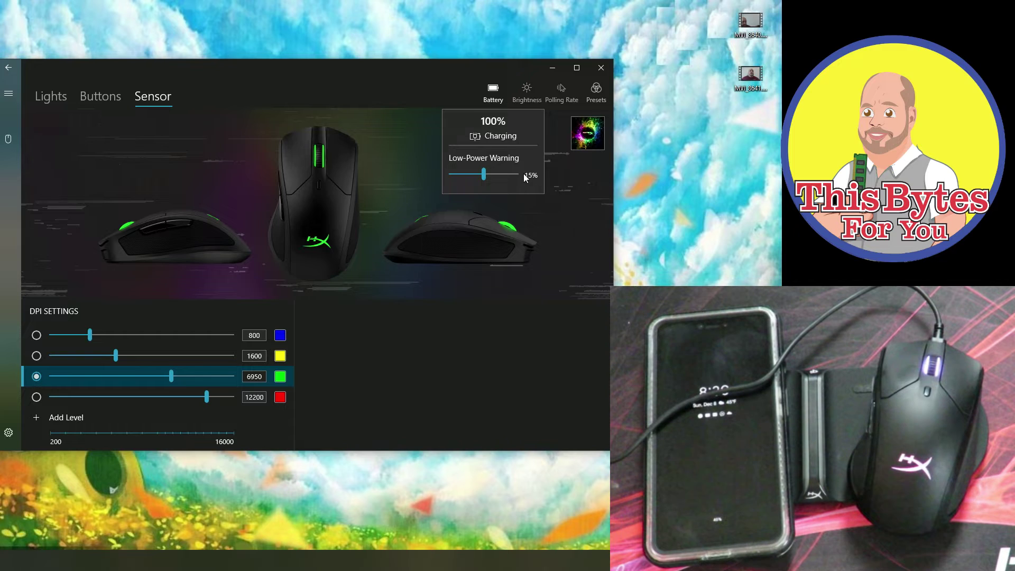
Turn the lighting brightness down from 100 to 44
left_click(522, 100)
left_click(521, 99)
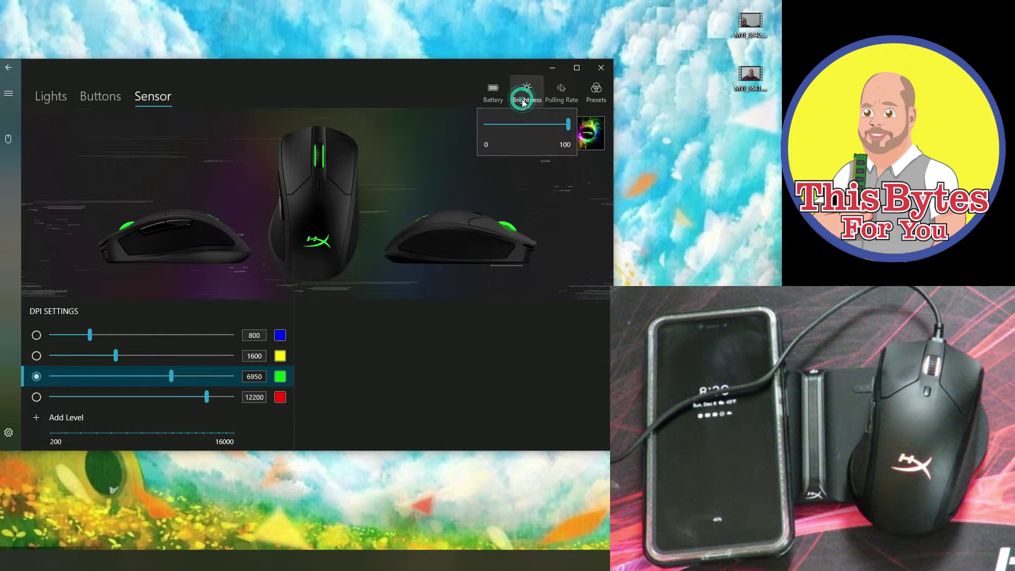
left_click(532, 130)
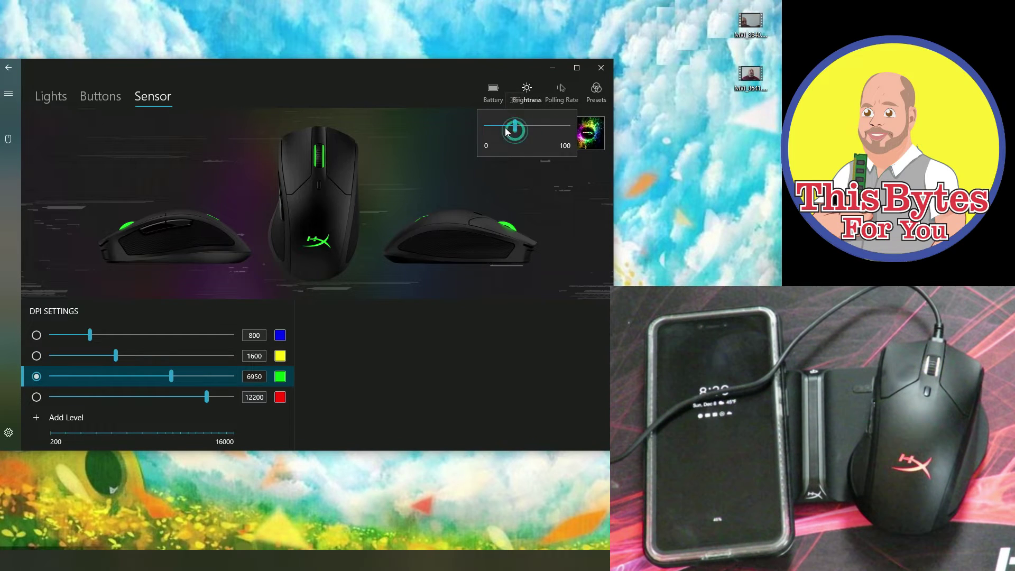
left_click_drag(515, 132, 569, 126)
Confirm the polling rate stays at 1000Hz and bring up the presets list
left_click(561, 91)
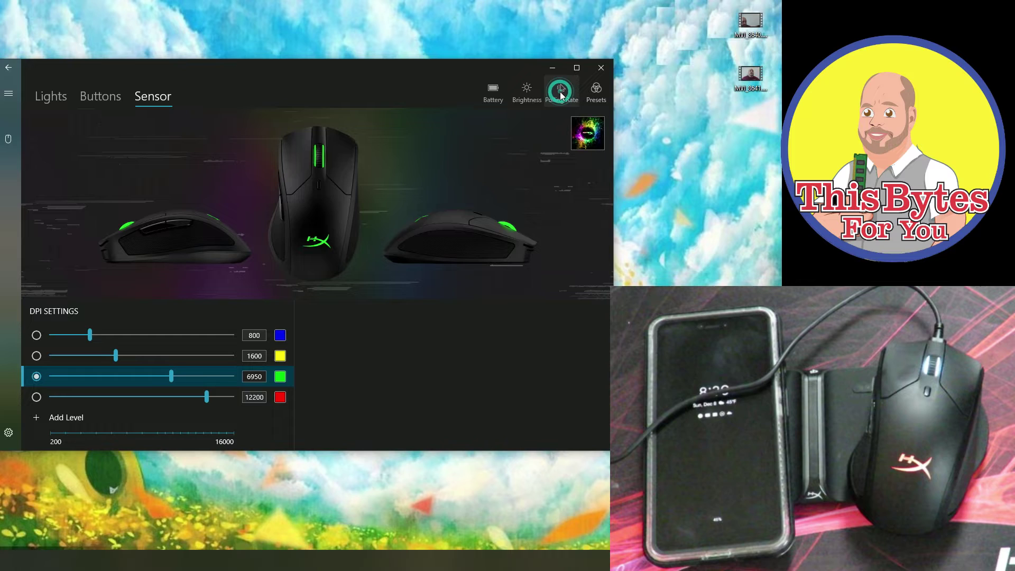
left_click(561, 91)
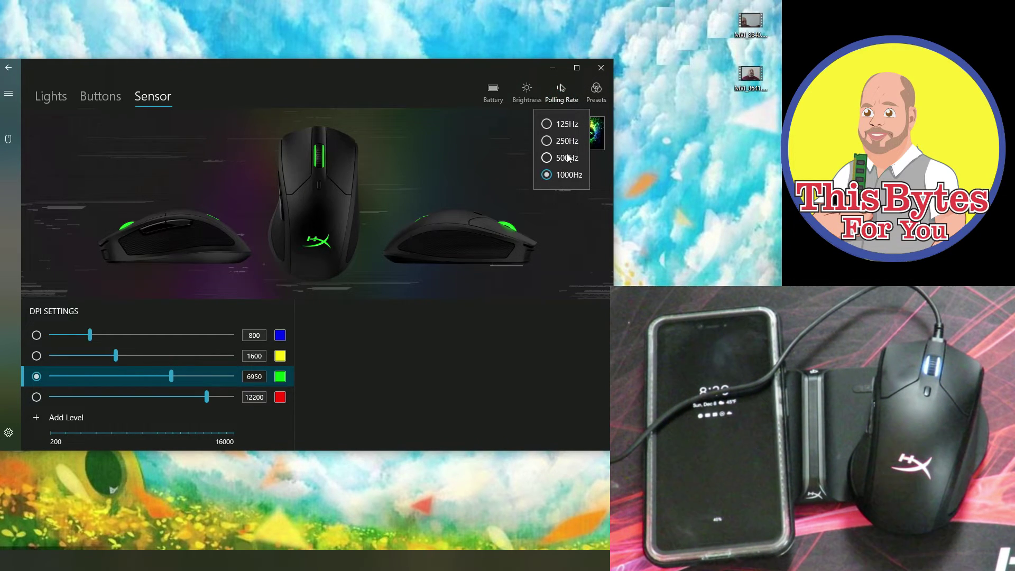
left_click(596, 99)
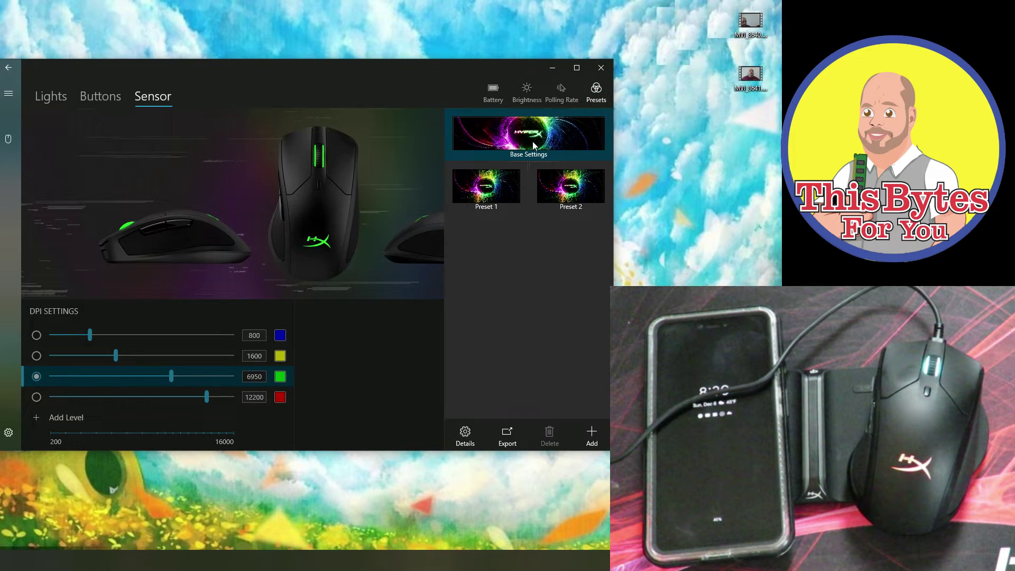
Try Preset 1 and Preset 2, return to Base Settings, and view the New/Duplicate/Import options
left_click(496, 189)
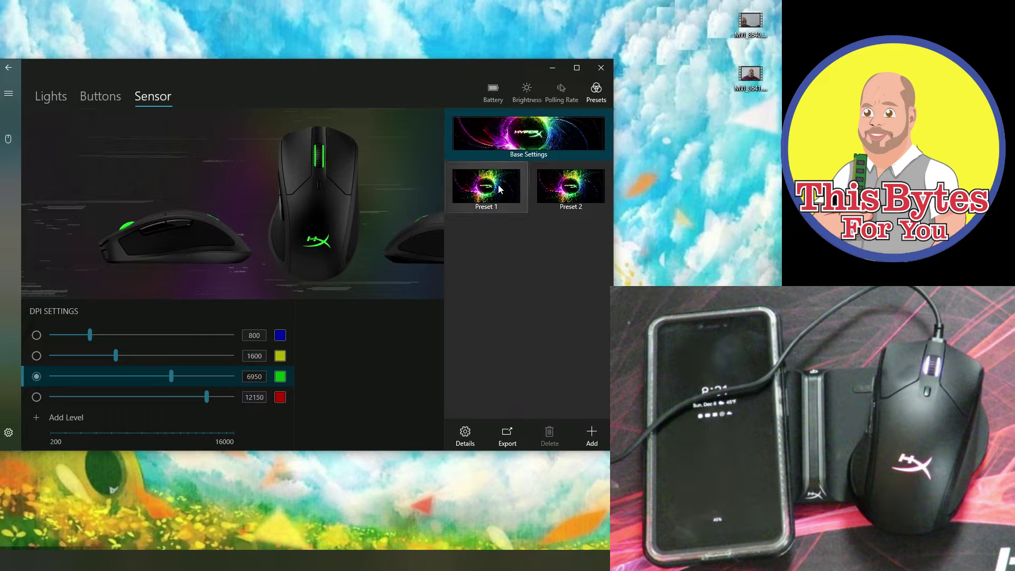
left_click(563, 193)
left_click(525, 175)
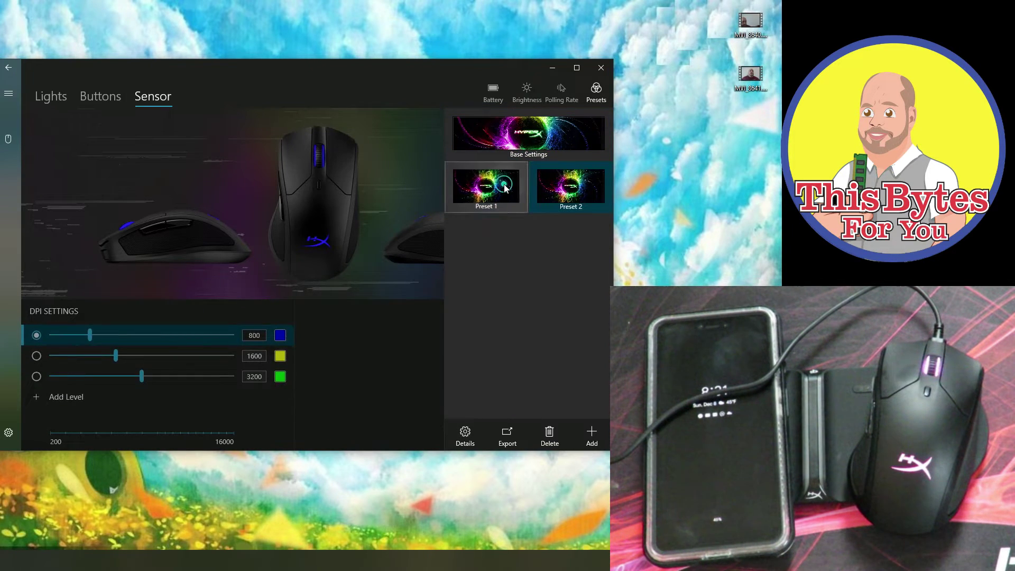
left_click(521, 141)
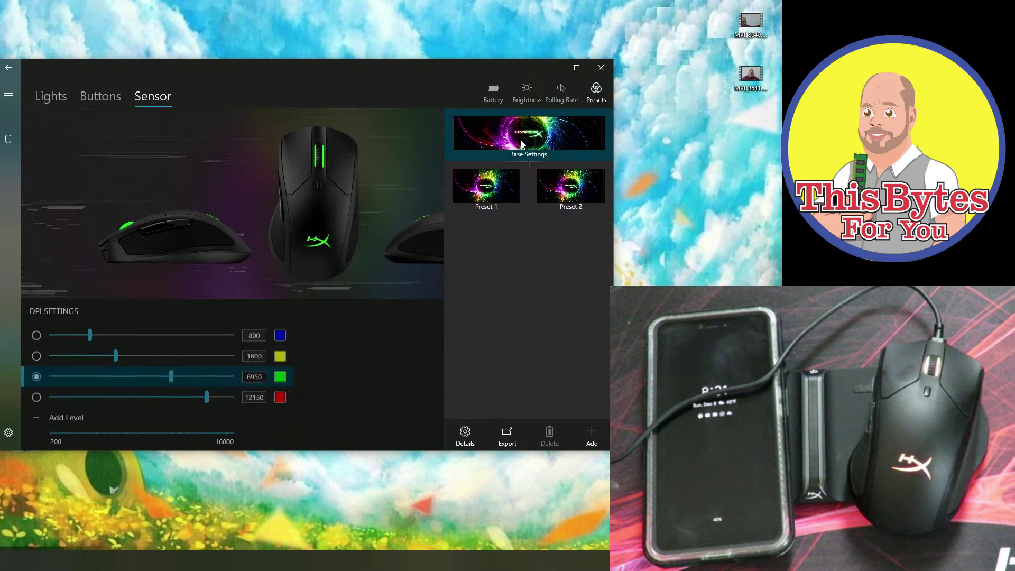
left_click(588, 431)
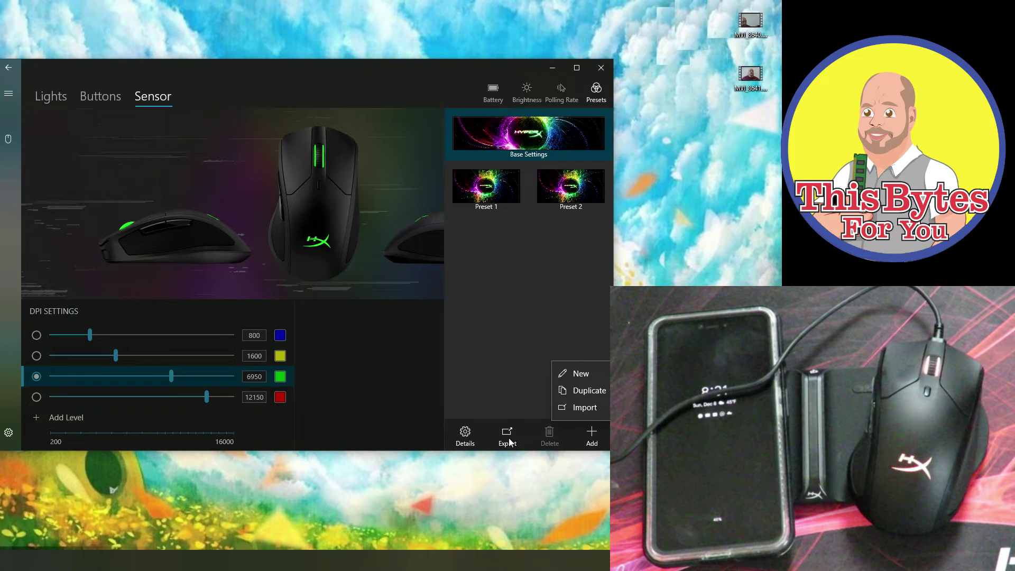
left_click(514, 394)
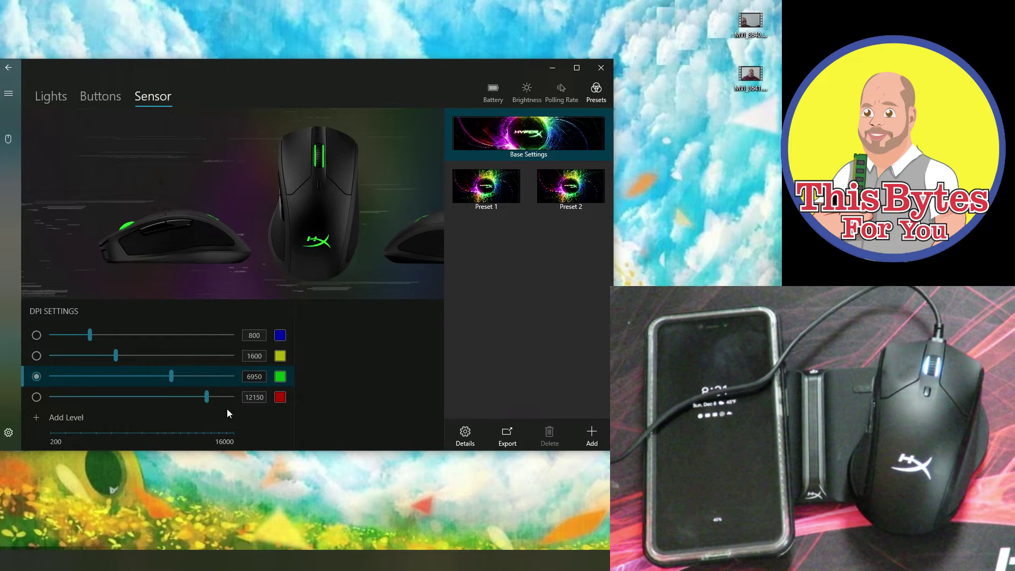
Open the app Settings and browse the Language list, keeping English selected
left_click(8, 433)
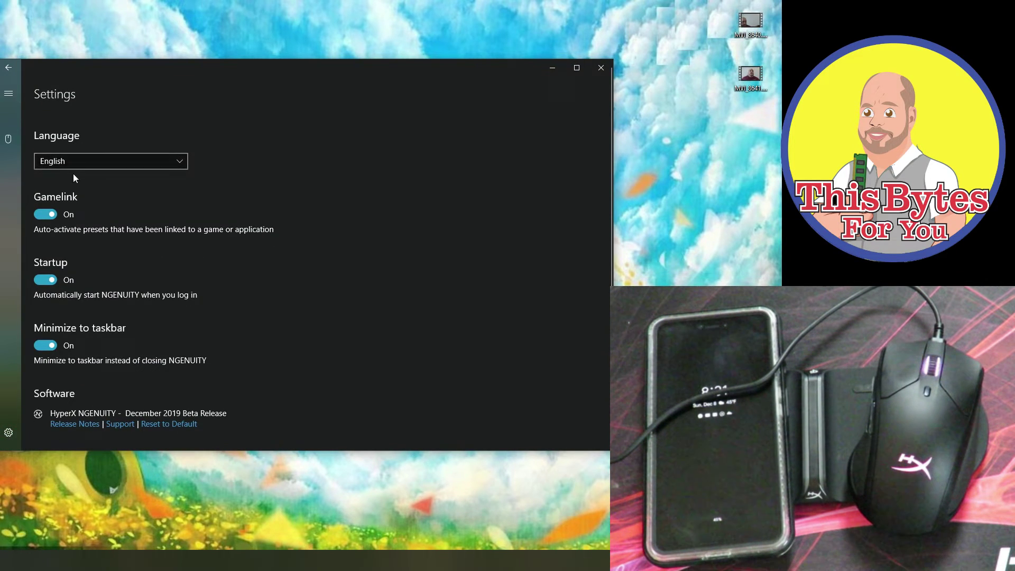
left_click(91, 161)
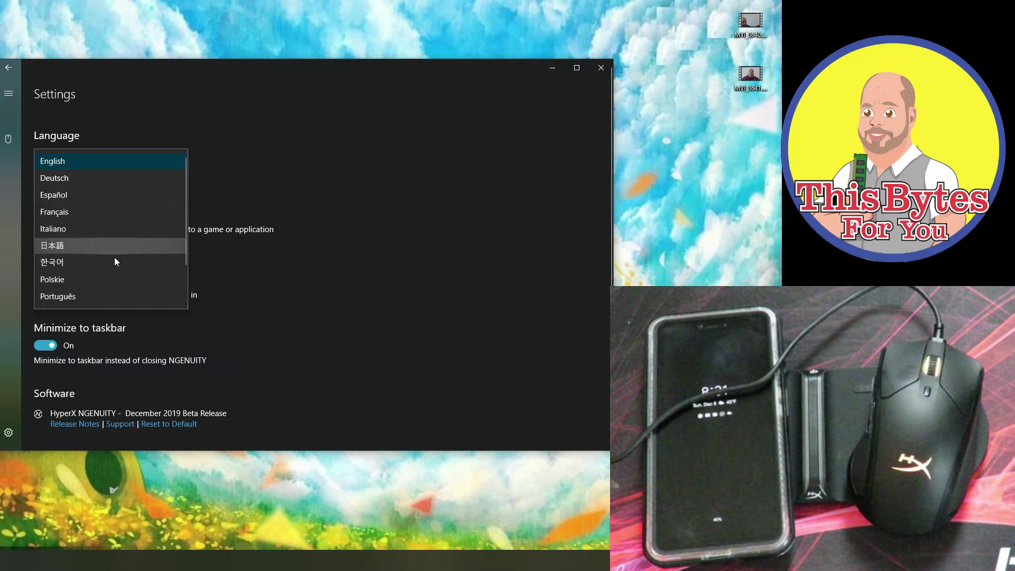
scroll(122, 252, "down", 1)
left_click(84, 131)
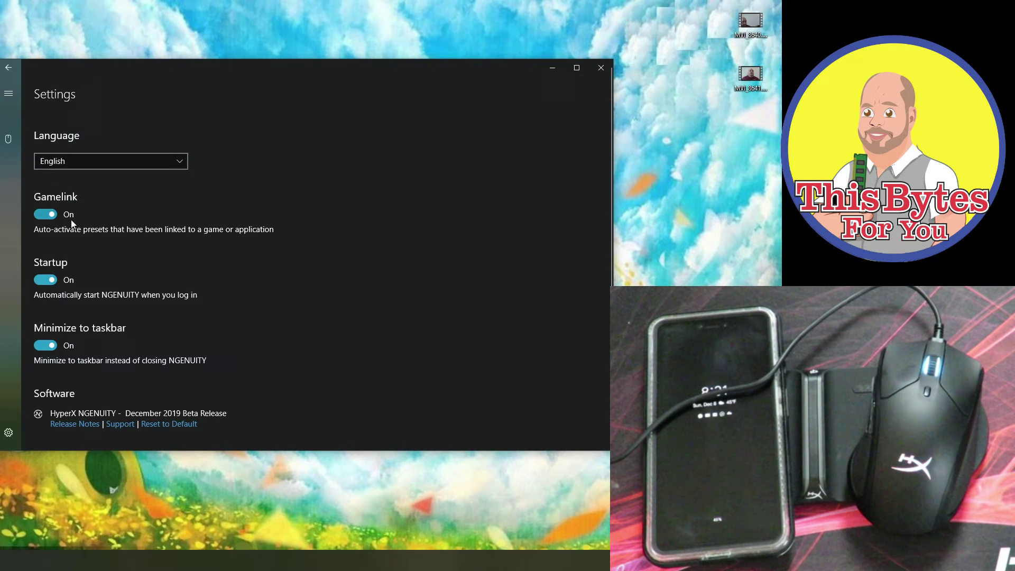
left_click(8, 138)
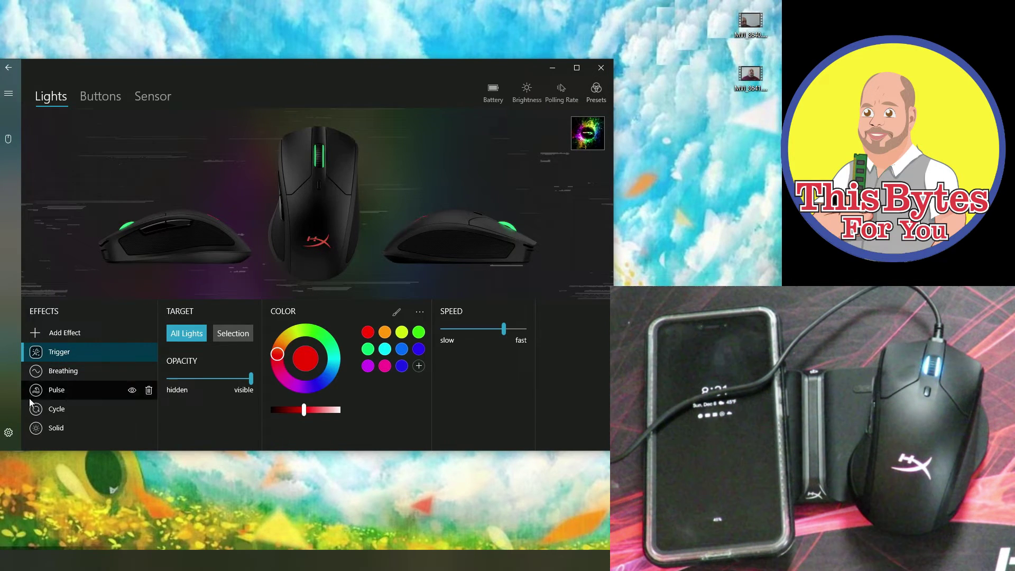
left_click(8, 432)
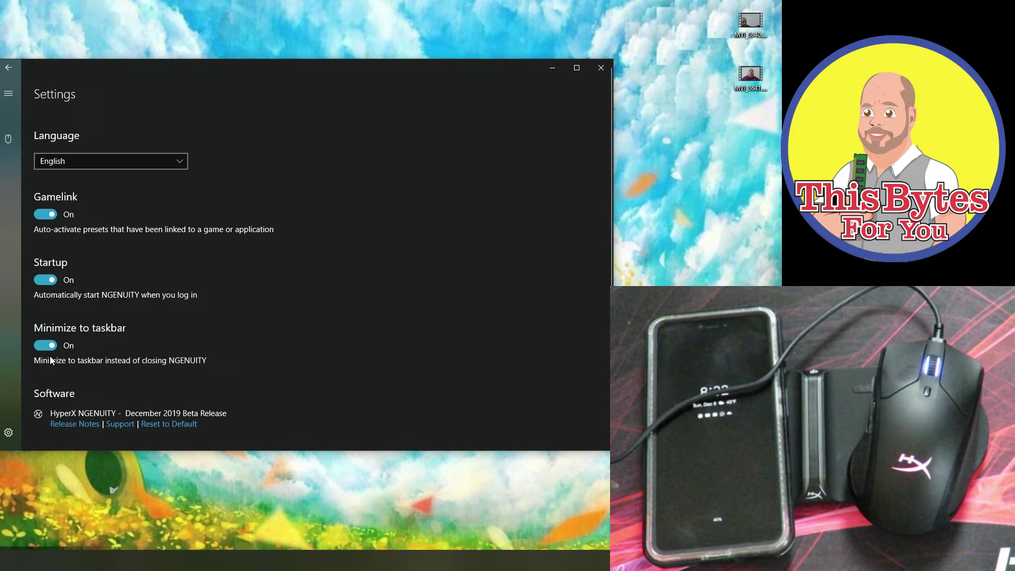
Rename the connected mouse from 'Mouse 2' to 'Mouse' under Connected Hardware
scroll(48, 361, "down", 3)
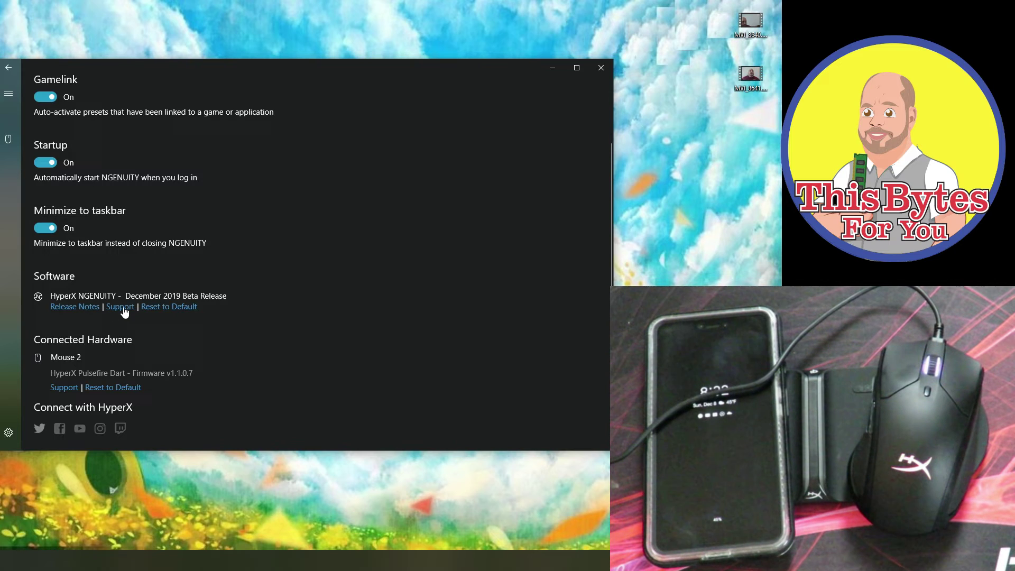
scroll(127, 301, "down", 2)
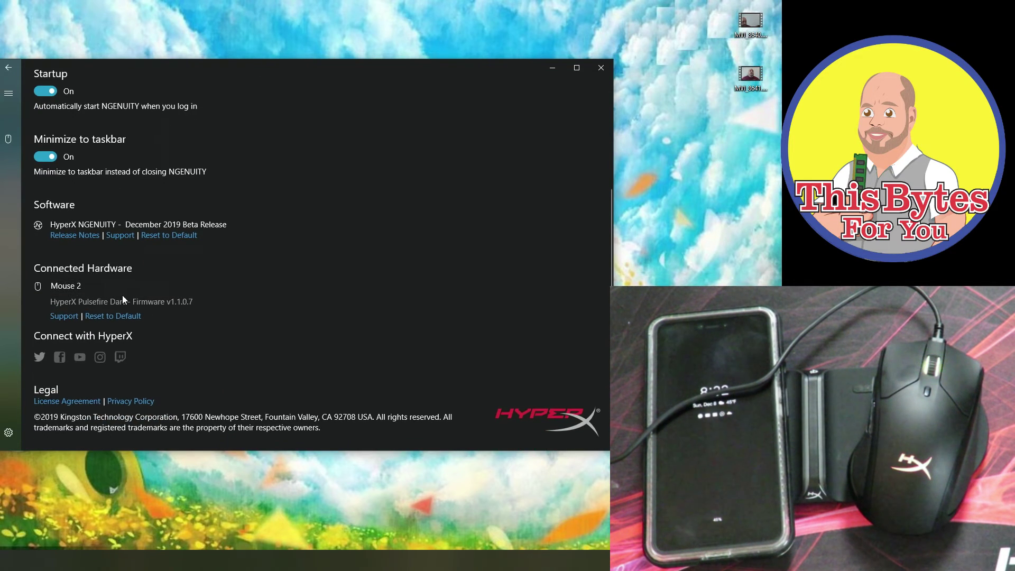
left_click(74, 285)
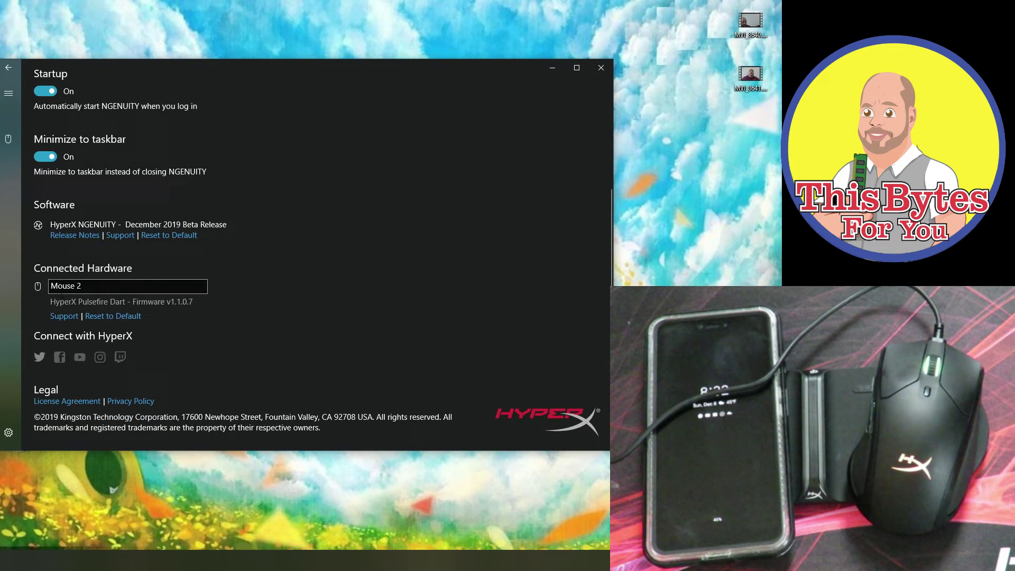
left_click(87, 286)
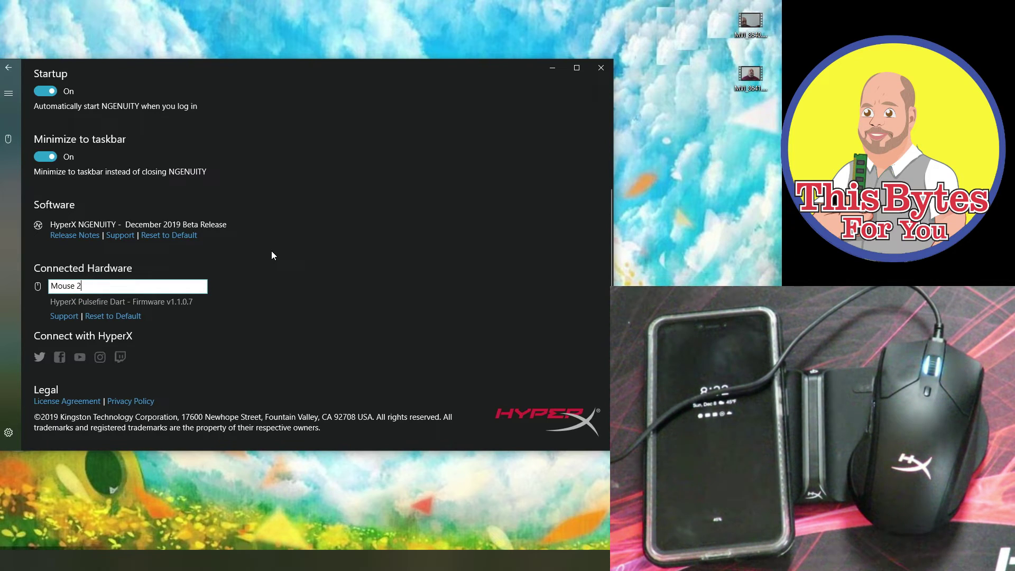
key("BackSpace")
key("BackSpace")
key("Return")
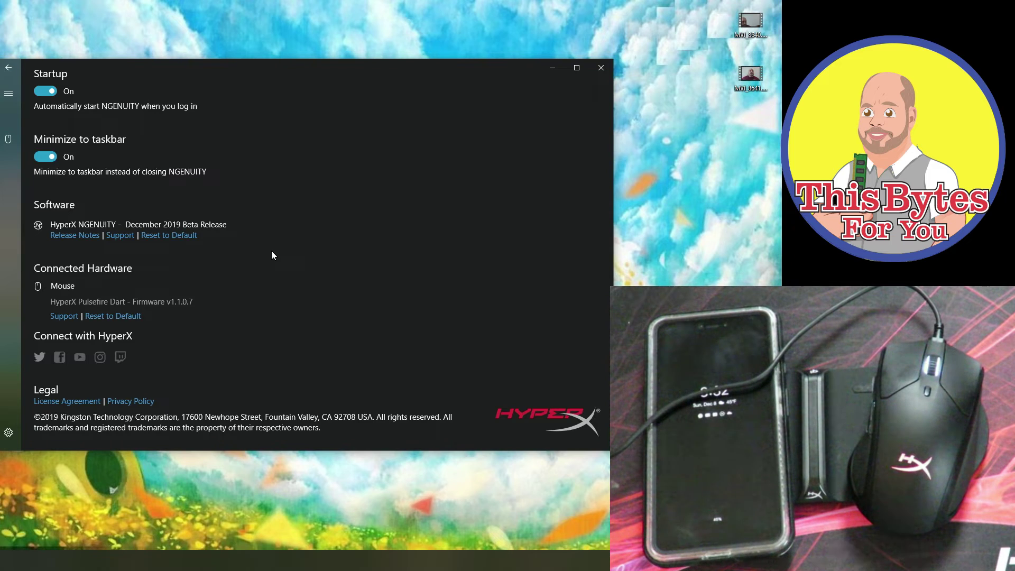